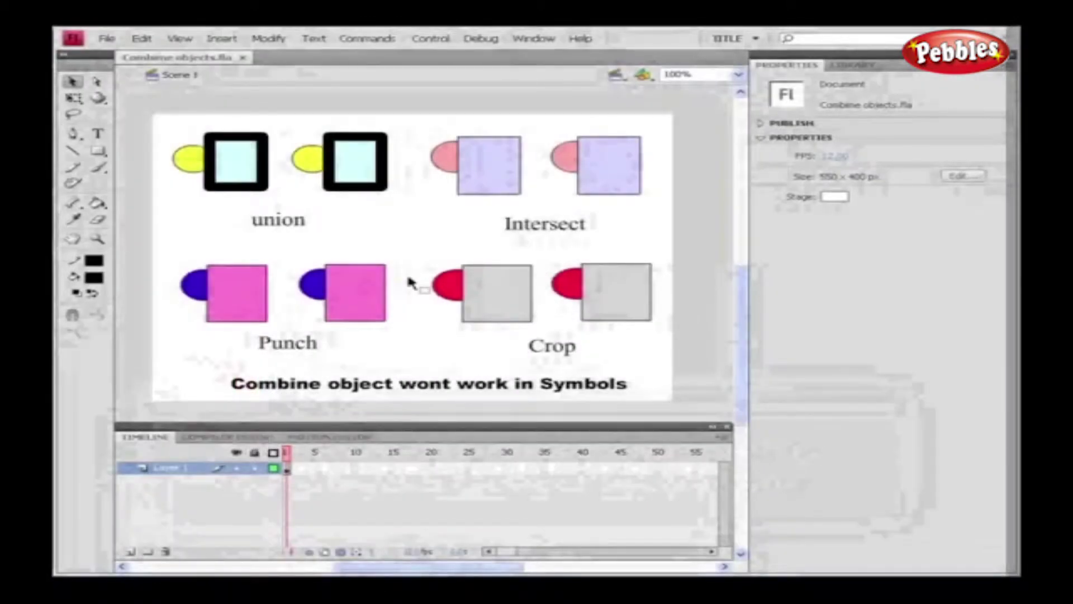
Step: Union the second yellow circle and black-framed rectangle pair into a single combined shape
{"action": "left_click_drag", "start_coordinate": [280, 121], "coordinate": [424, 215]}
{"action": "left_click", "coordinate": [283, 39]}
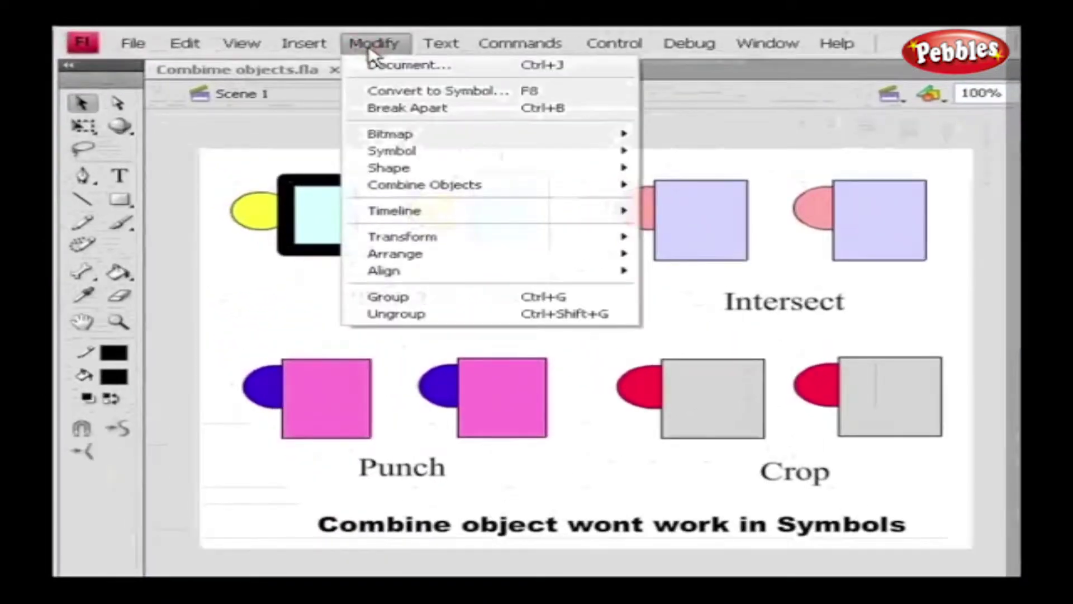
{"action": "mouse_move", "coordinate": [392, 187]}
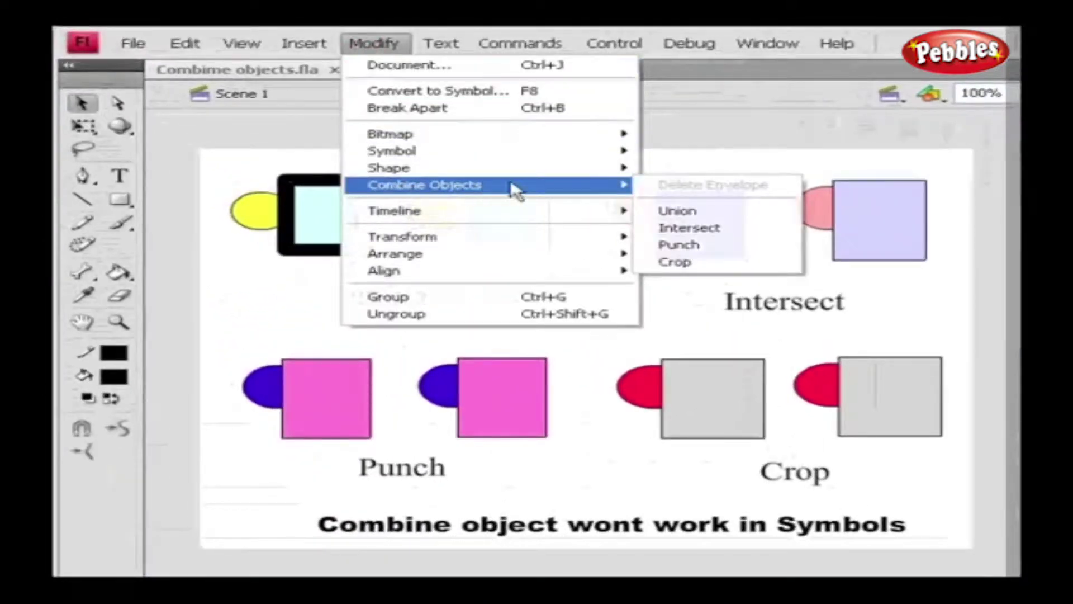
{"action": "left_click", "coordinate": [677, 211]}
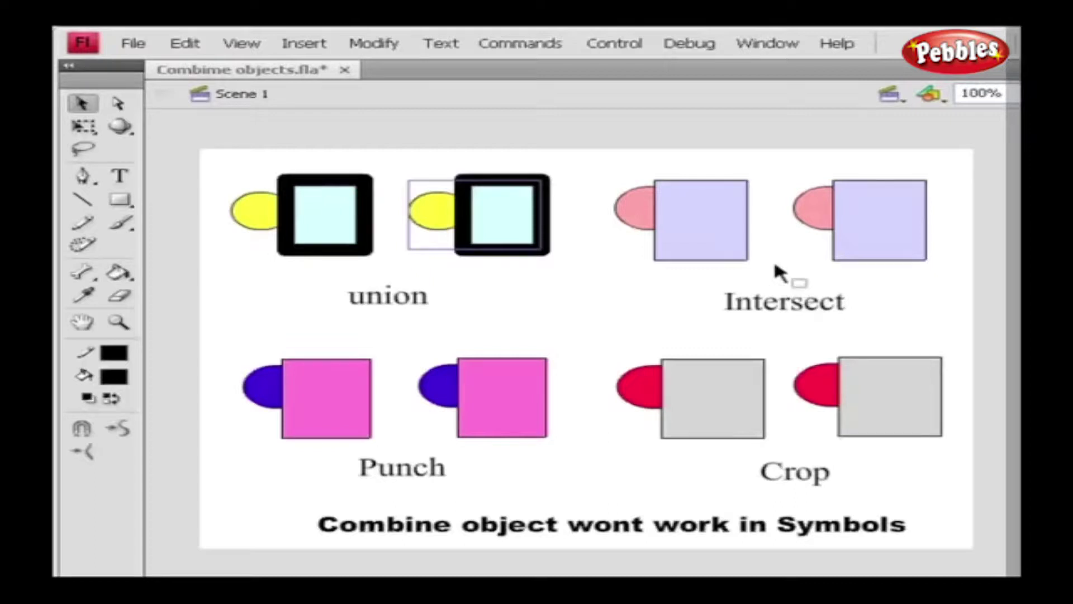
Step: Intersect the second pink circle and rectangle pair, keeping only their overlapping half-circle
{"action": "left_click_drag", "start_coordinate": [766, 172], "coordinate": [977, 285]}
{"action": "left_click", "coordinate": [374, 44]}
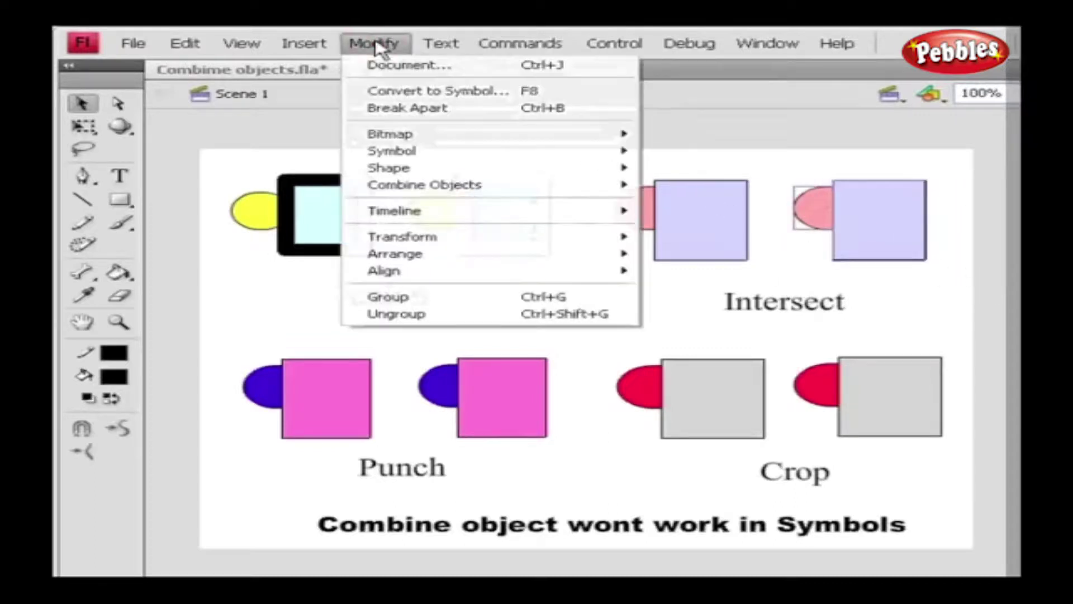
{"action": "mouse_move", "coordinate": [450, 190]}
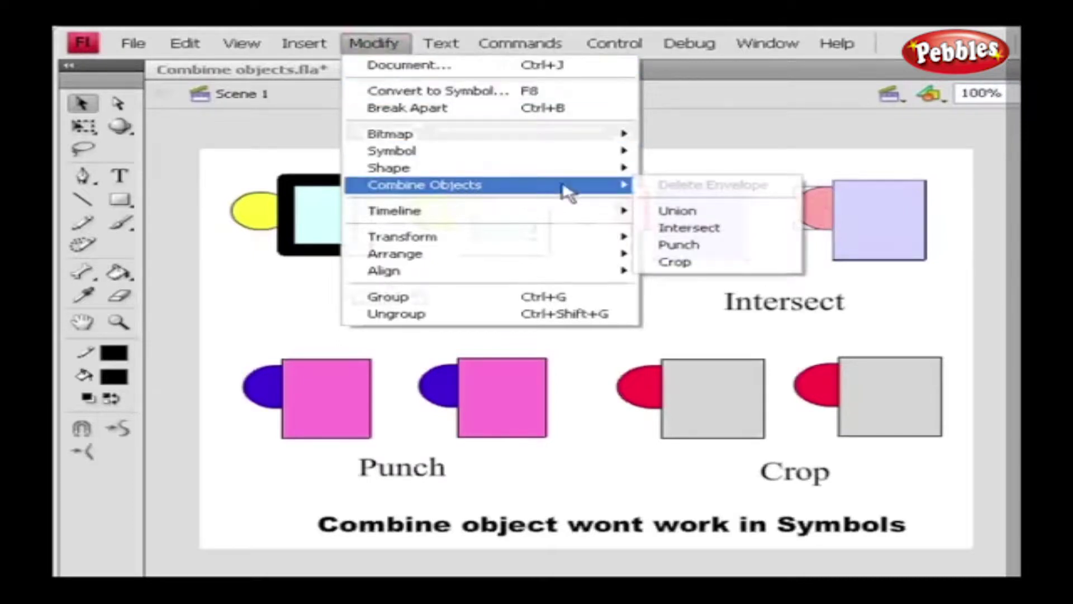
{"action": "left_click", "coordinate": [689, 229]}
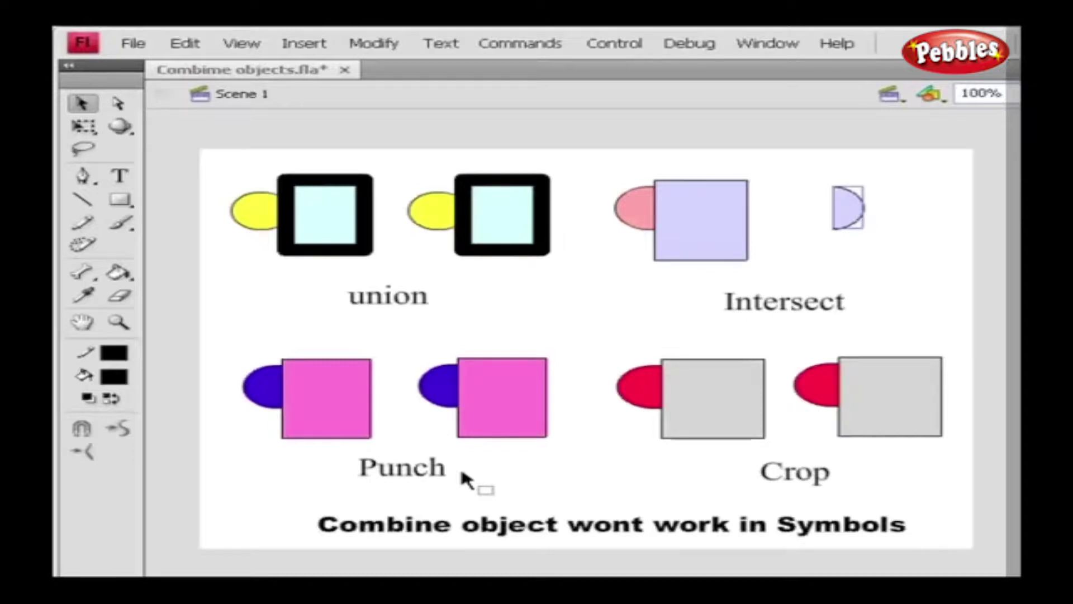
Step: Punch the rectangle out of the second purple circle, leaving only a half-circle piece
{"action": "left_click_drag", "start_coordinate": [402, 341], "coordinate": [561, 442]}
{"action": "left_click", "coordinate": [374, 43]}
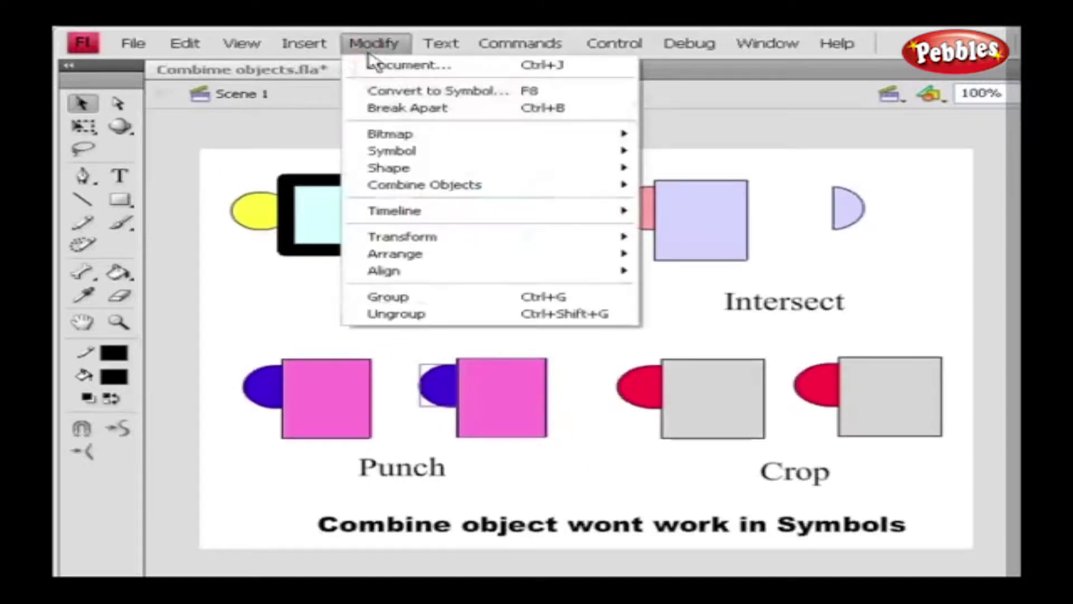
{"action": "mouse_move", "coordinate": [506, 187]}
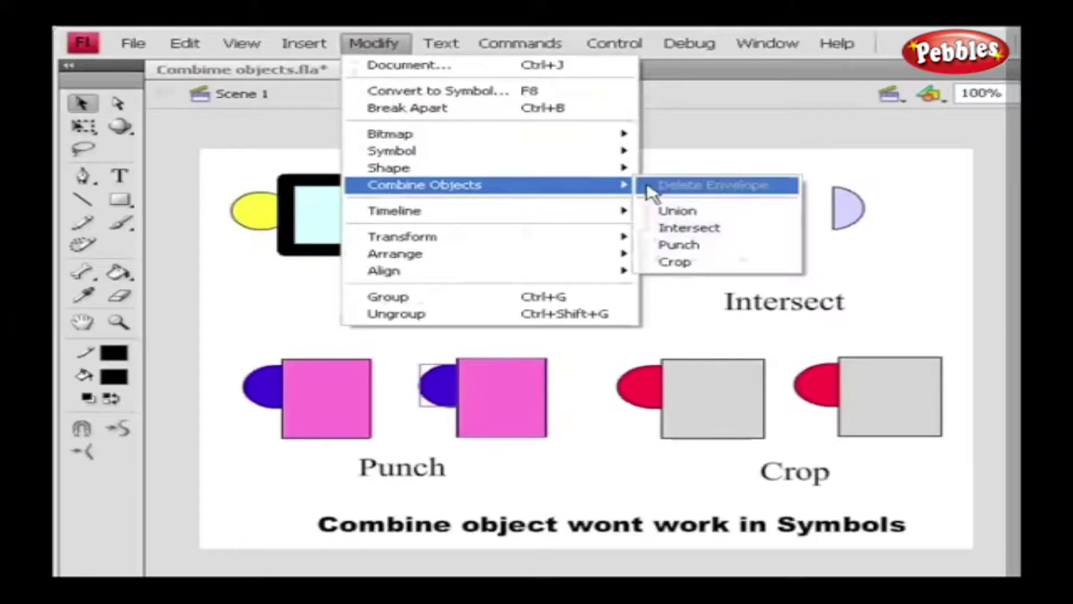
{"action": "left_click", "coordinate": [688, 244]}
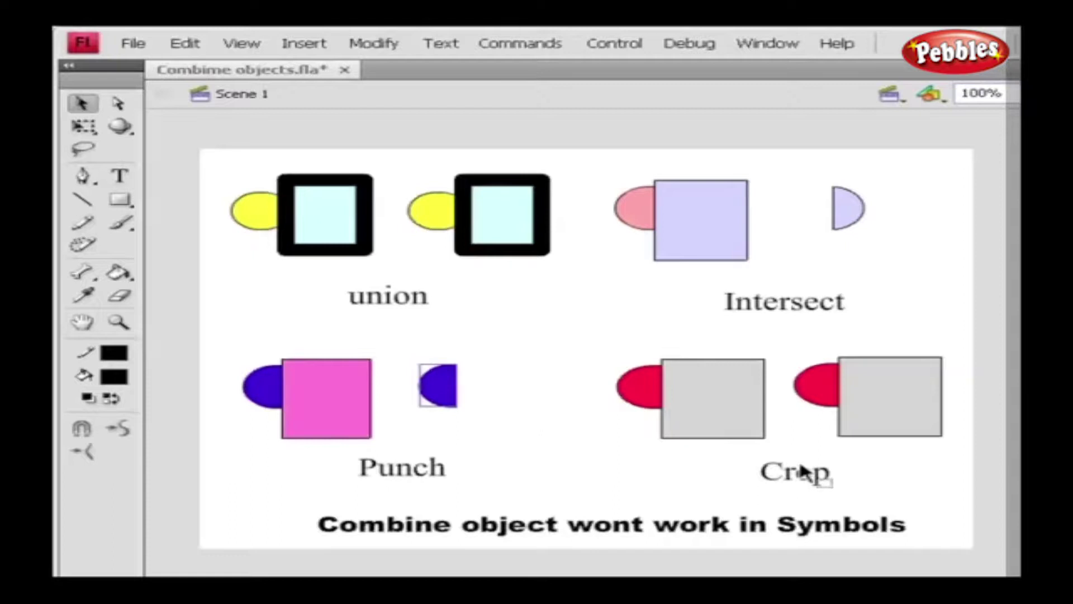
Step: Crop the second Crop pair down to one red shape with Combine Objects > Crop
{"action": "left_click_drag", "start_coordinate": [772, 349], "coordinate": [978, 451]}
{"action": "left_click", "coordinate": [394, 48]}
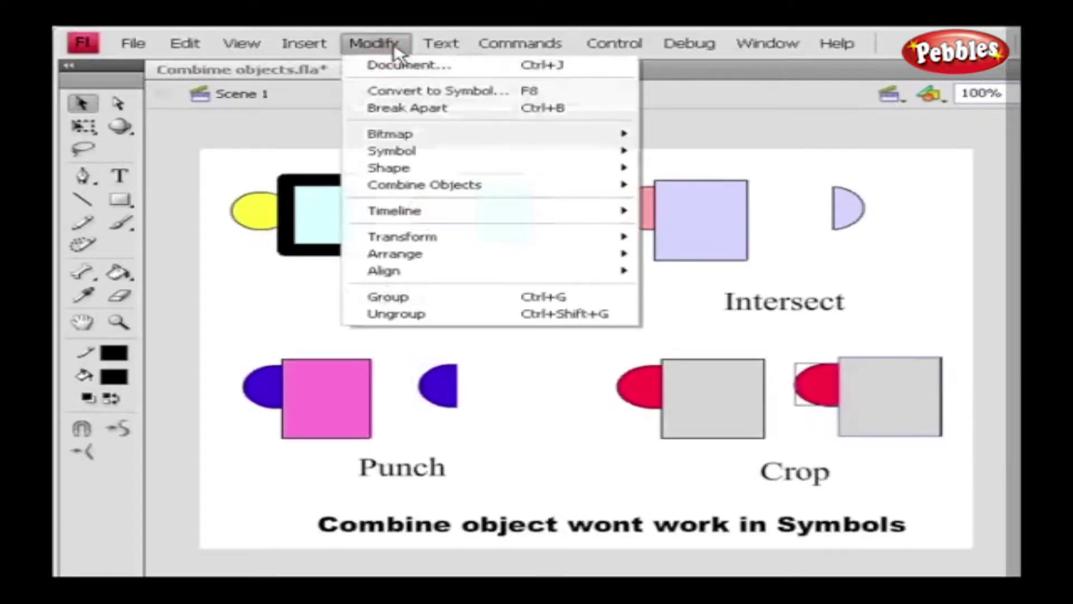
{"action": "mouse_move", "coordinate": [419, 190]}
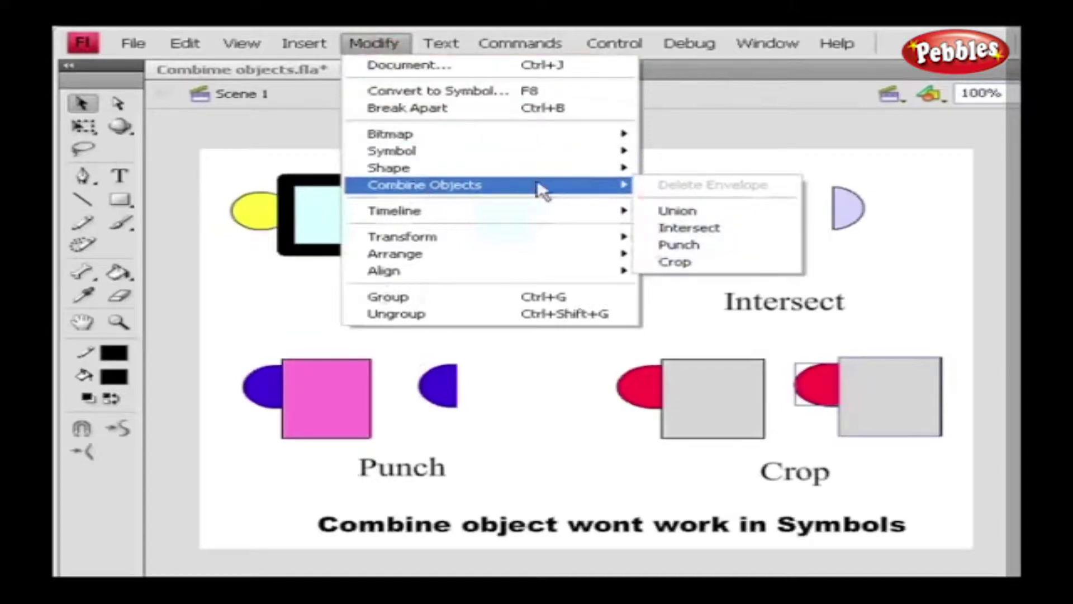
{"action": "left_click", "coordinate": [679, 263]}
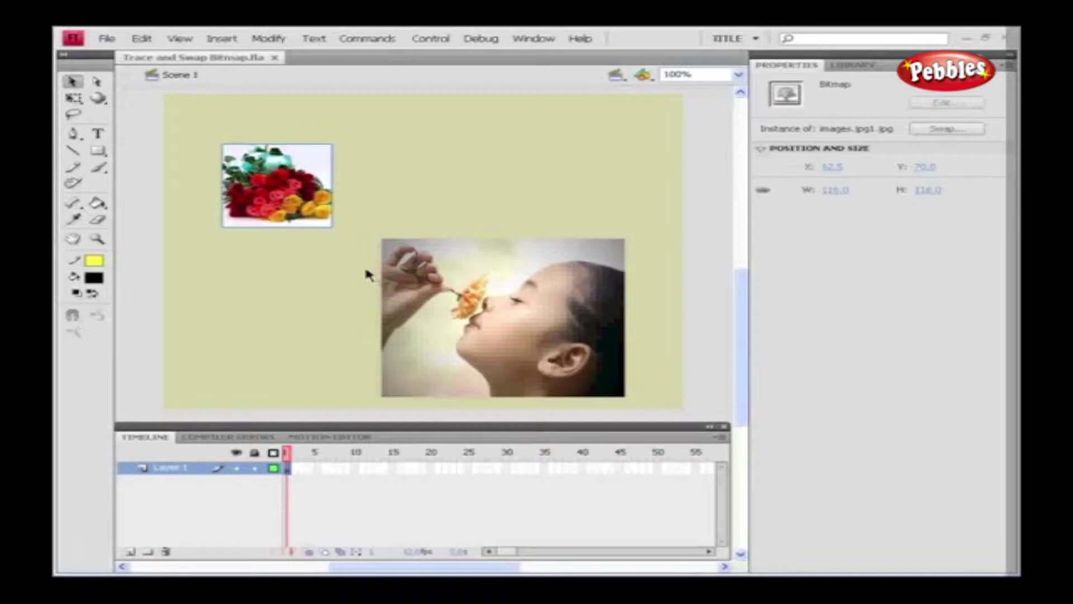
Step: Open Modify > Bitmap > Trace Bitmap for the selected rose bouquet image
{"action": "left_click", "coordinate": [282, 42]}
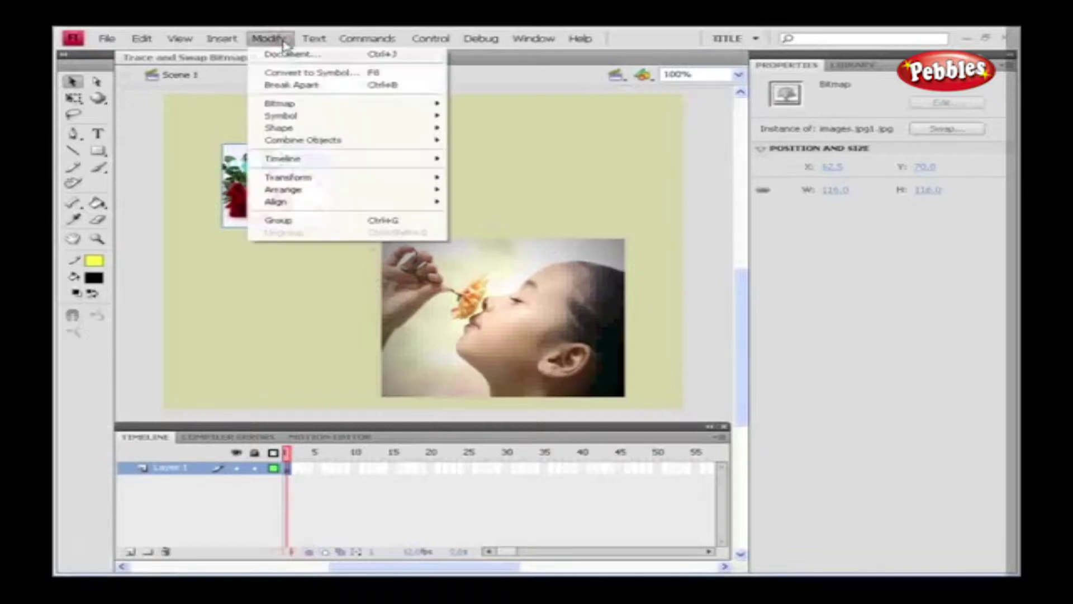
{"action": "mouse_move", "coordinate": [386, 111]}
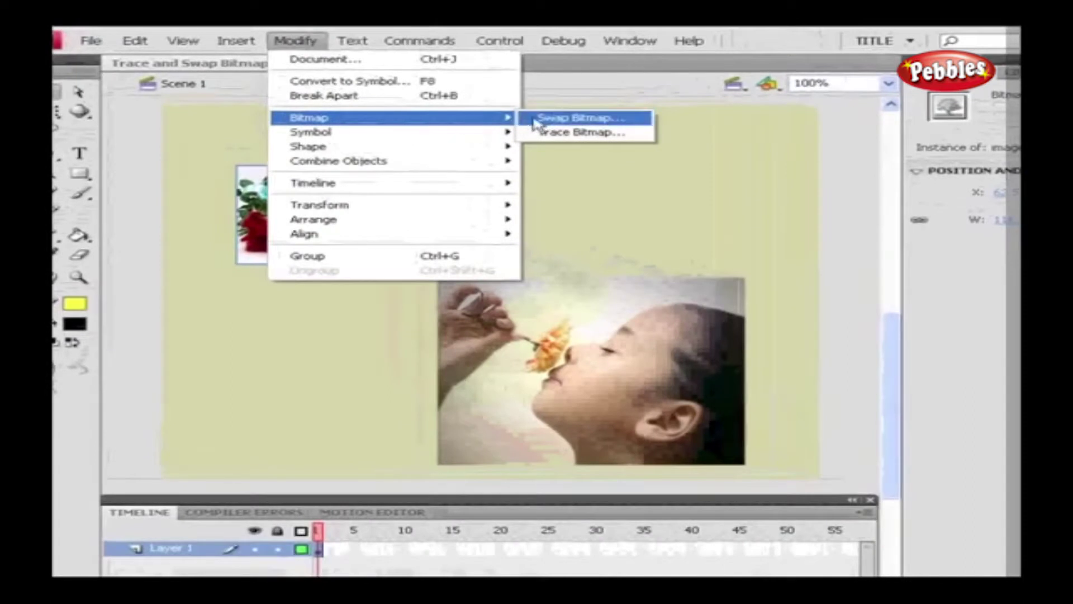
{"action": "left_click", "coordinate": [546, 133]}
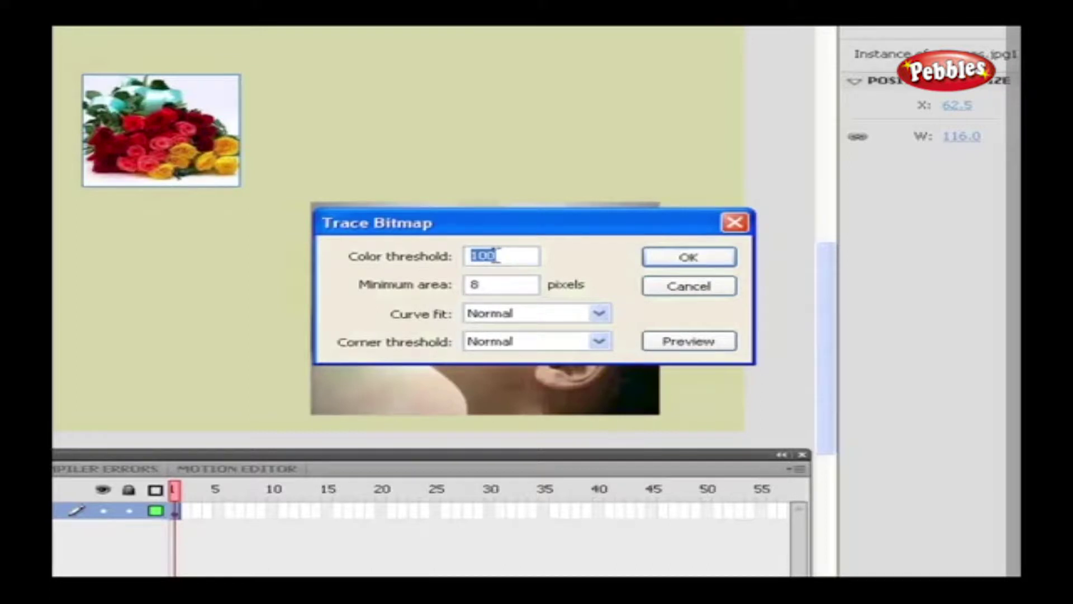
Step: Trace the bouquet with color threshold 12, minimum area 2, Pixels curve fit and Few Corners
{"action": "type", "text": "12"}
{"action": "key", "text": "Tab"}
{"action": "type", "text": "2"}
{"action": "left_click", "coordinate": [574, 314]}
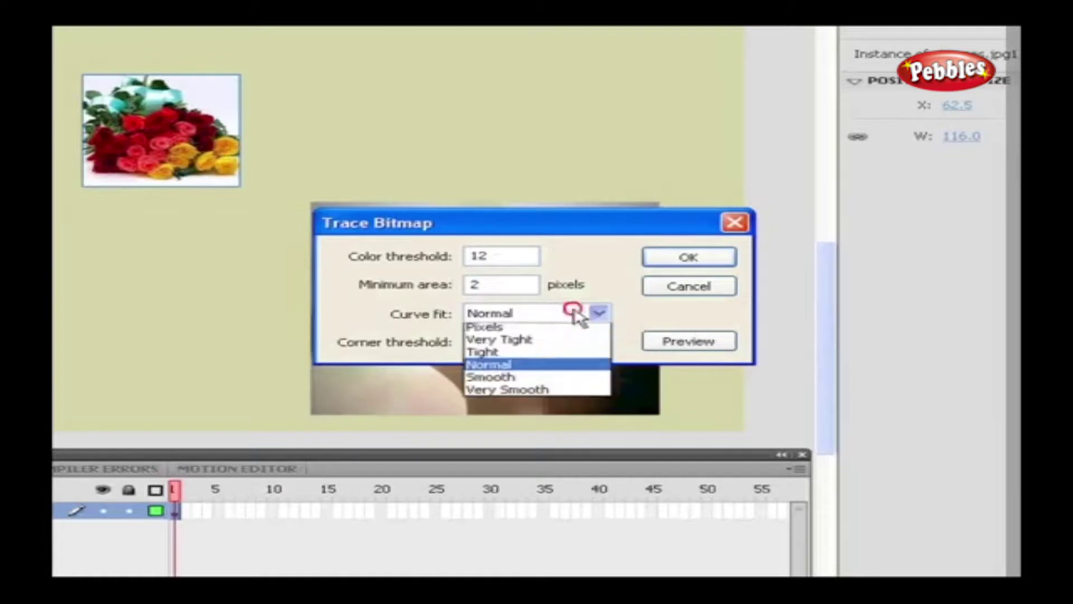
{"action": "left_click", "coordinate": [570, 331]}
{"action": "left_click", "coordinate": [569, 342]}
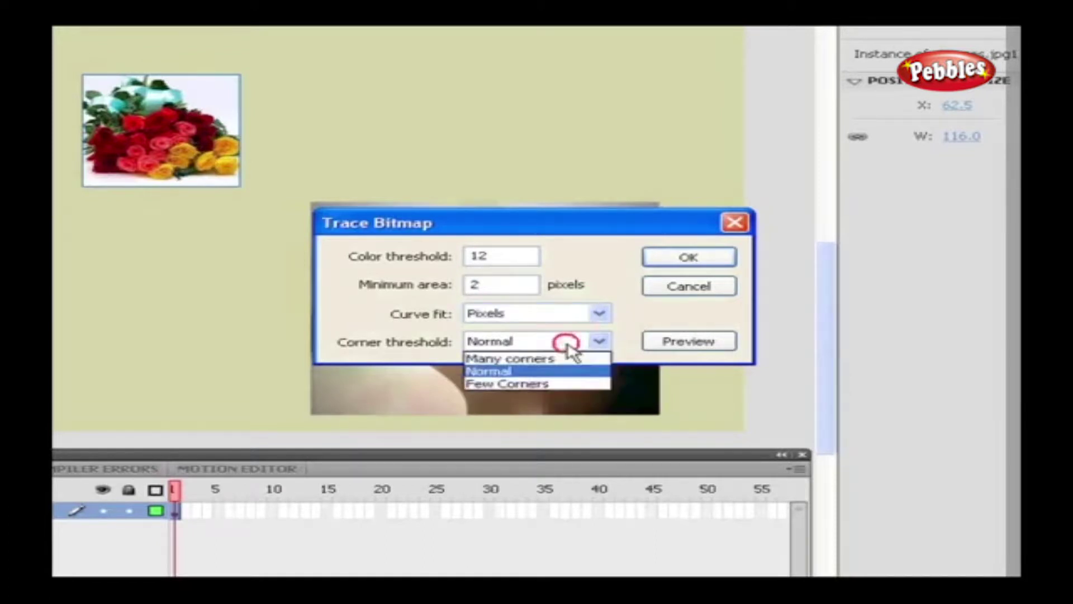
{"action": "left_click", "coordinate": [561, 385]}
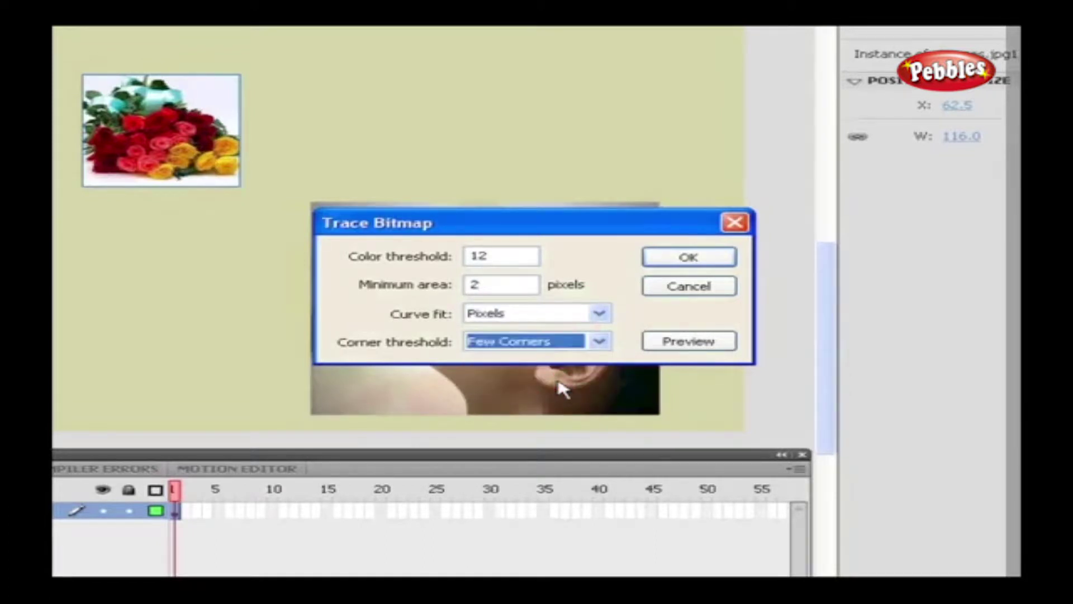
{"action": "left_click", "coordinate": [675, 350]}
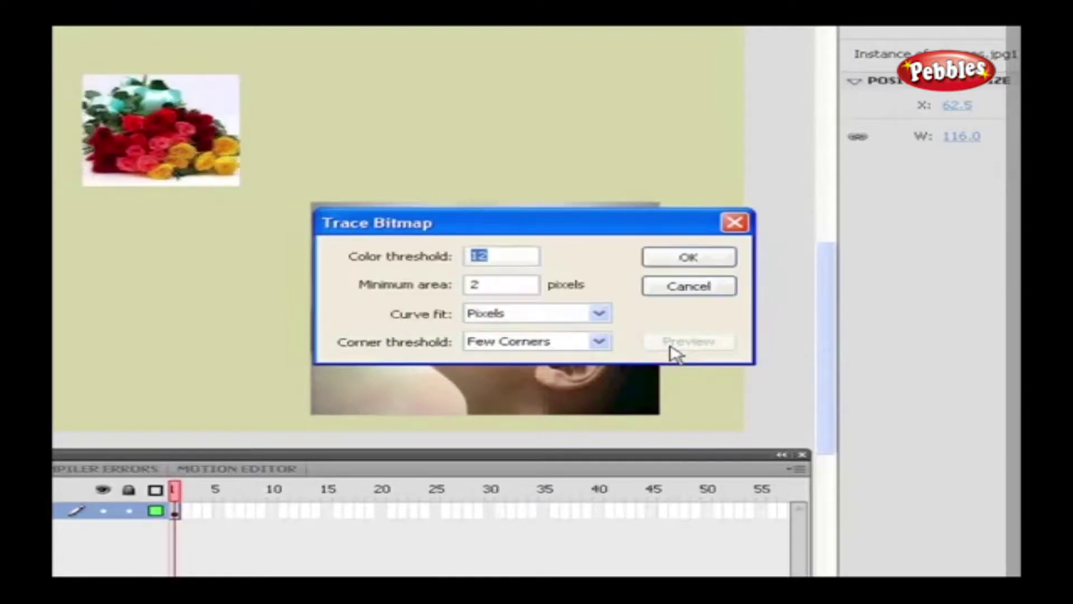
{"action": "left_click", "coordinate": [693, 259]}
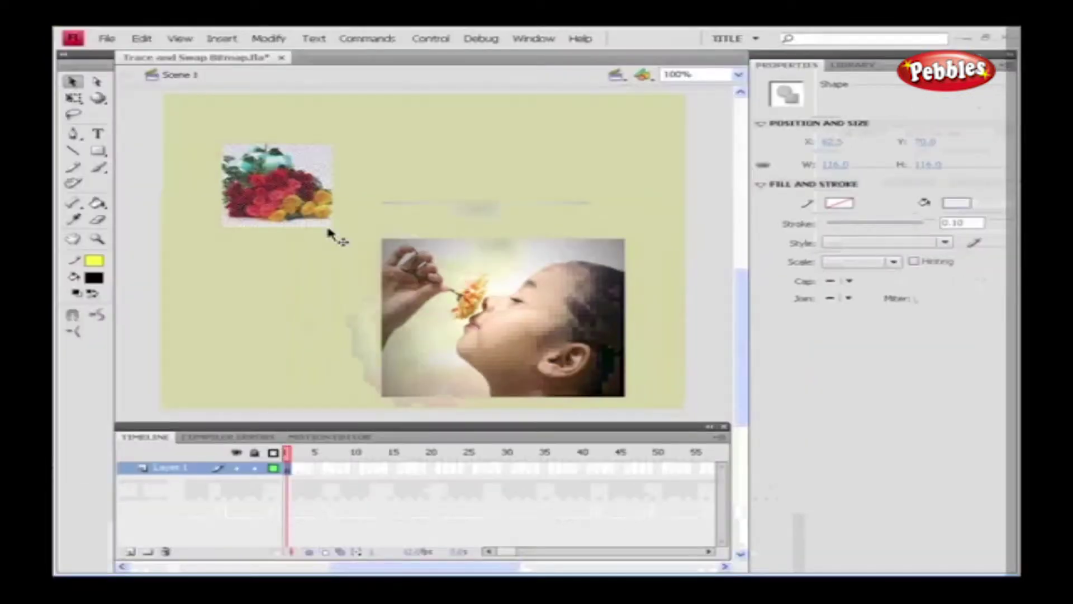
Step: Import the pink roses picture images.jpg to the stage and move it above the girl photo
{"action": "left_click", "coordinate": [109, 40]}
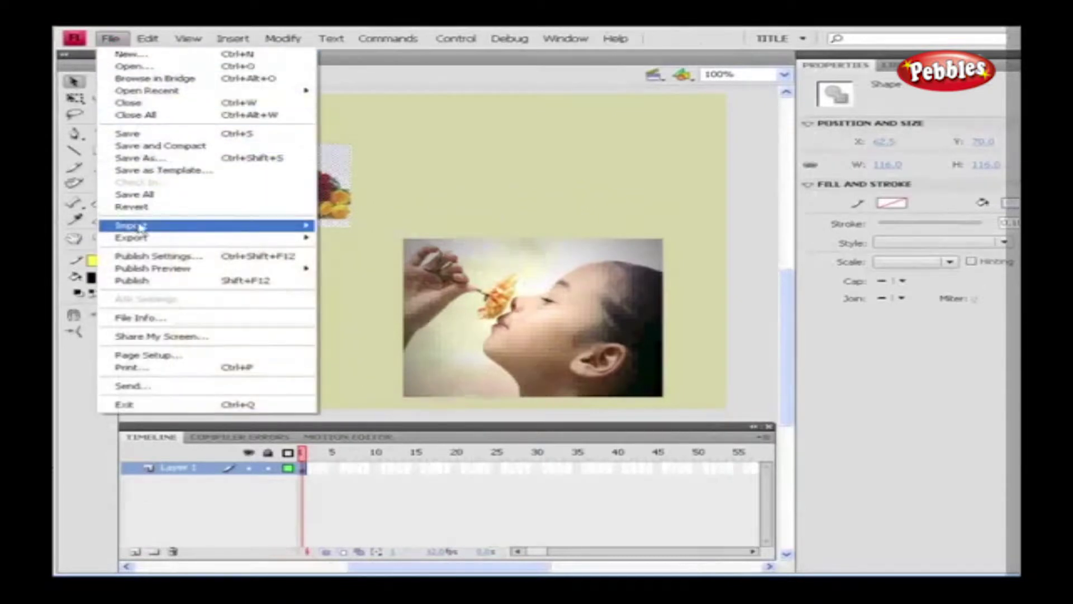
{"action": "mouse_move", "coordinate": [231, 234]}
{"action": "left_click", "coordinate": [374, 225]}
{"action": "left_click", "coordinate": [529, 196]}
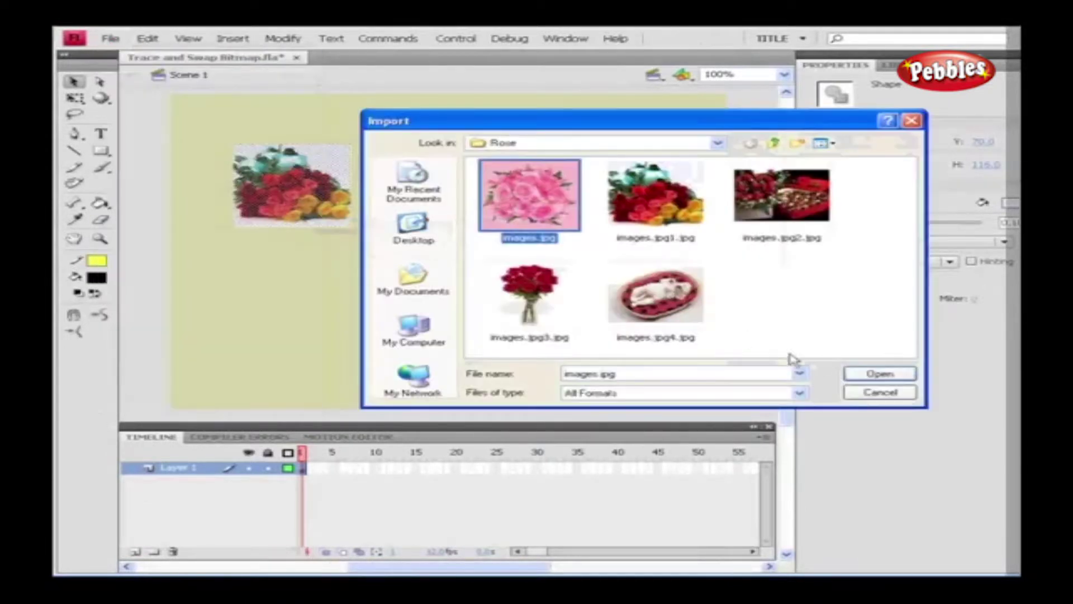
{"action": "left_click", "coordinate": [877, 375]}
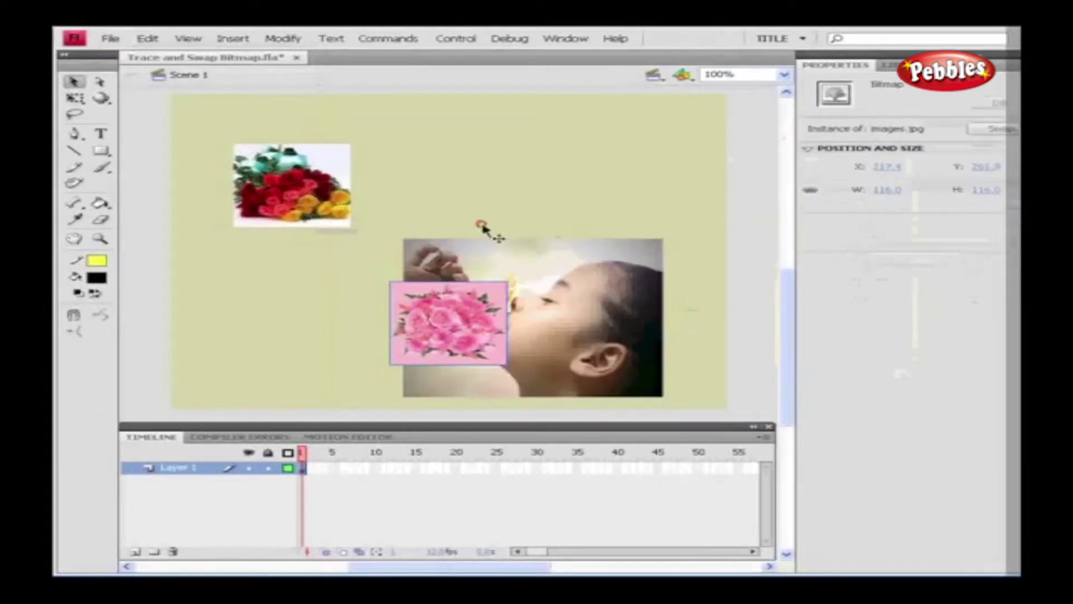
{"action": "left_click_drag", "start_coordinate": [454, 321], "coordinate": [493, 175]}
Step: Swap the pink roses bitmap for images.jpg2.jpg after previewing the other available images
{"action": "left_click", "coordinate": [282, 38]}
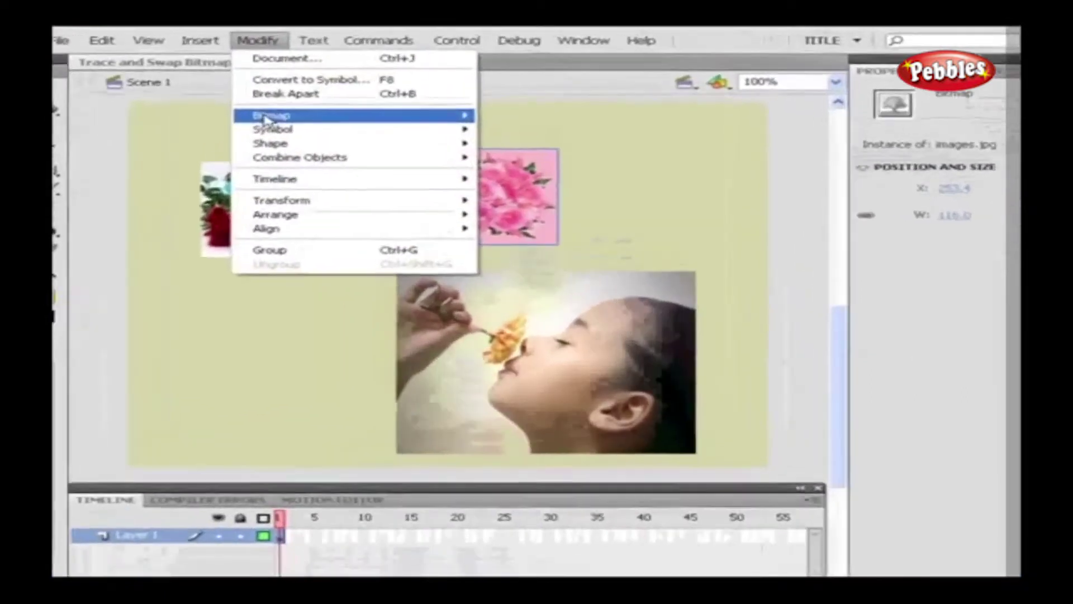
{"action": "mouse_move", "coordinate": [391, 106]}
{"action": "left_click", "coordinate": [496, 127]}
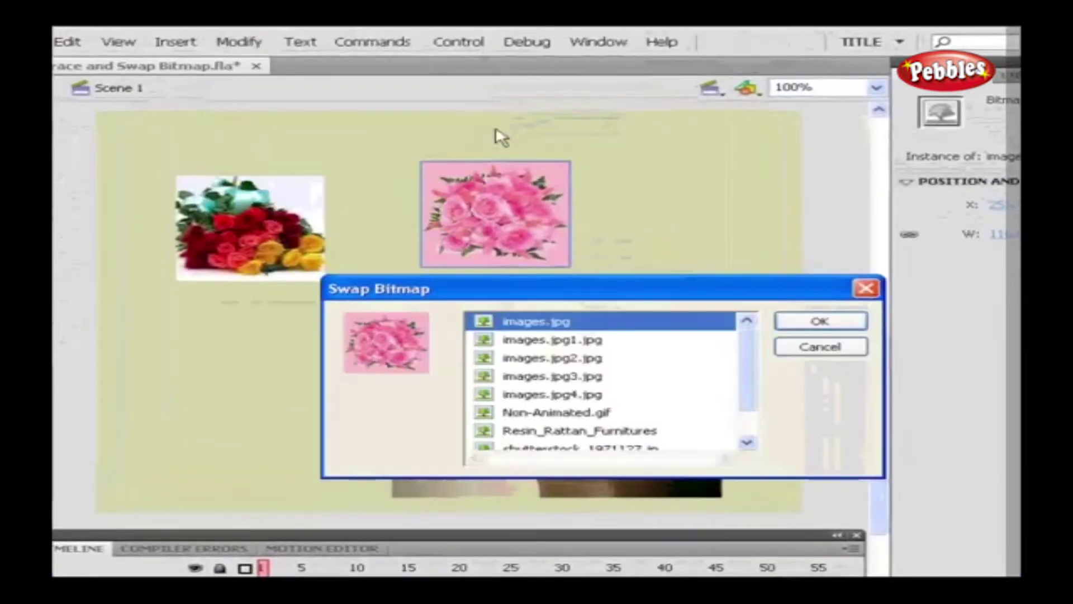
{"action": "left_click", "coordinate": [513, 363]}
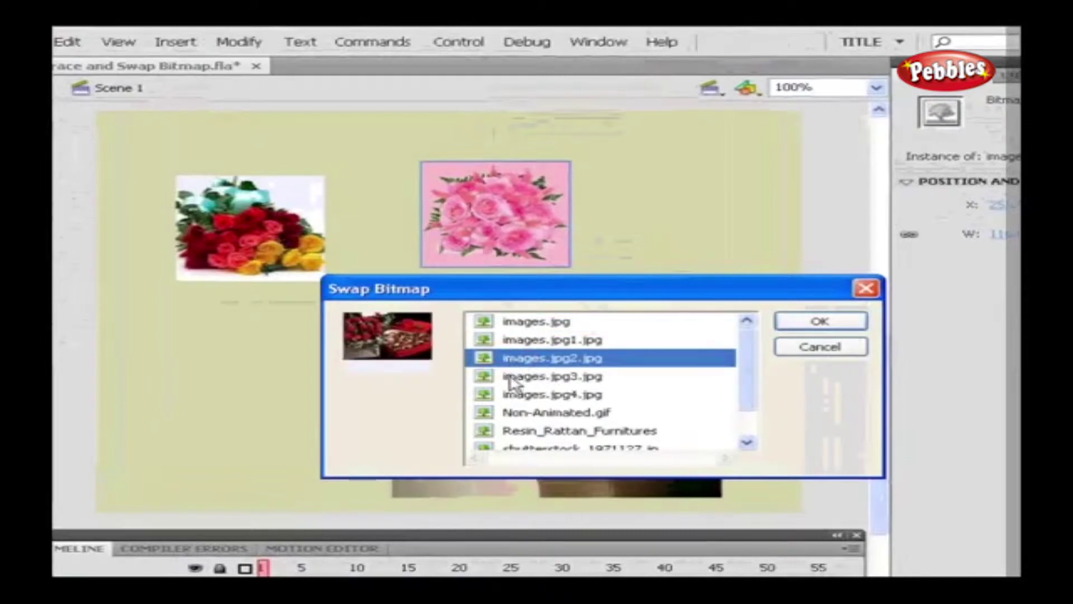
{"action": "left_click", "coordinate": [511, 379]}
{"action": "left_click", "coordinate": [511, 394]}
{"action": "left_click", "coordinate": [511, 412]}
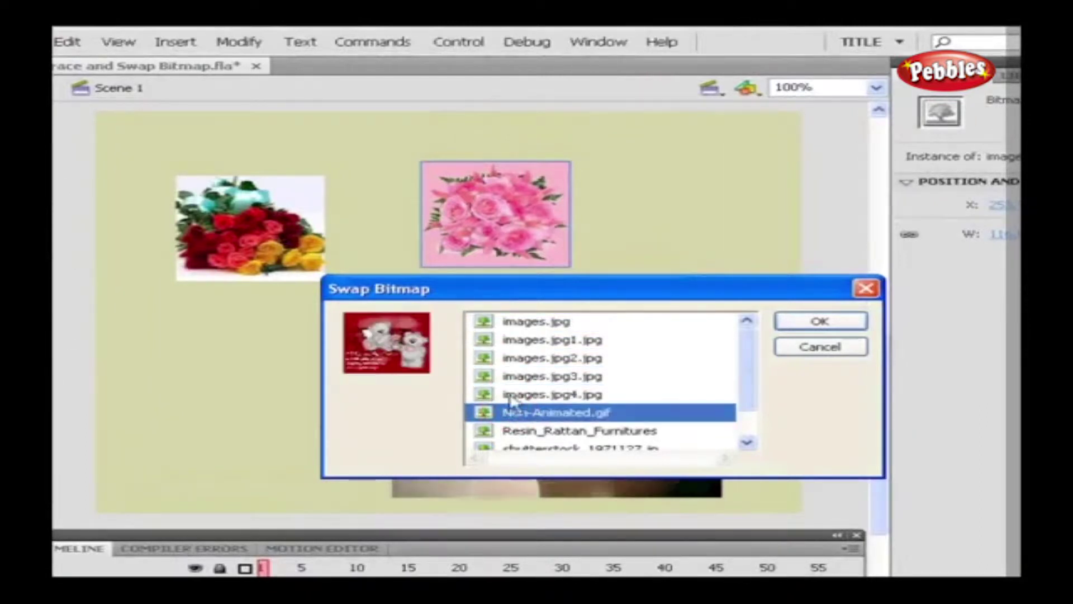
{"action": "left_click", "coordinate": [511, 378]}
{"action": "left_click", "coordinate": [511, 358]}
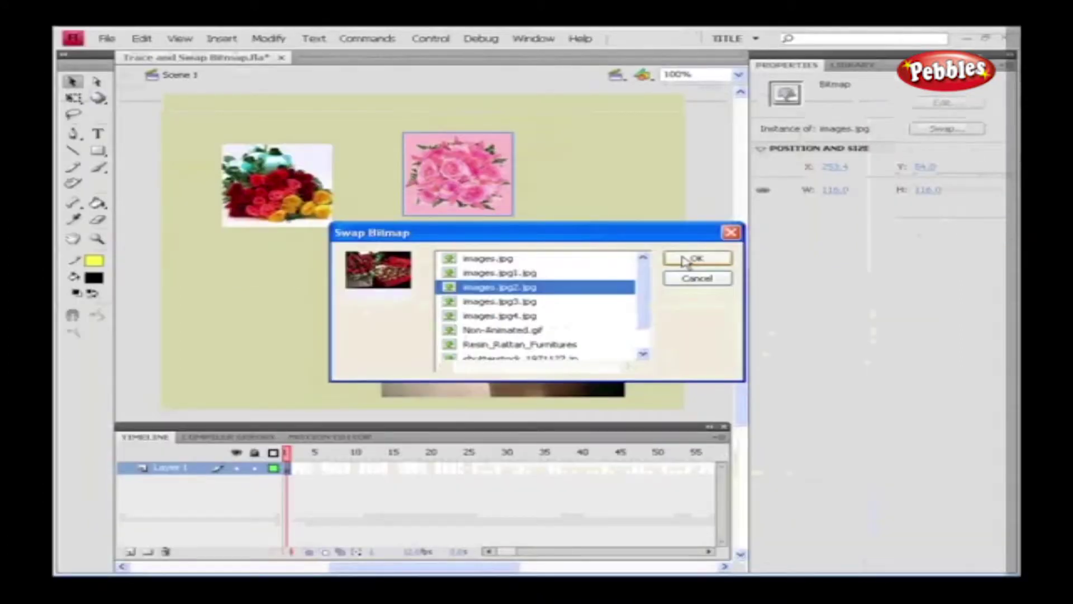
{"action": "left_click", "coordinate": [693, 259]}
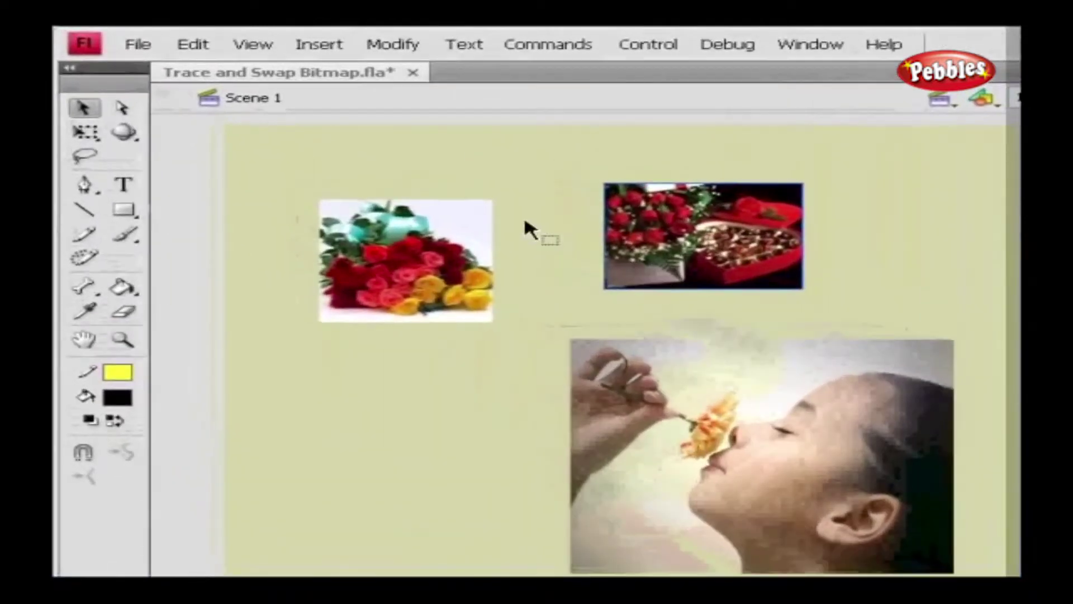
{"action": "left_click", "coordinate": [393, 49]}
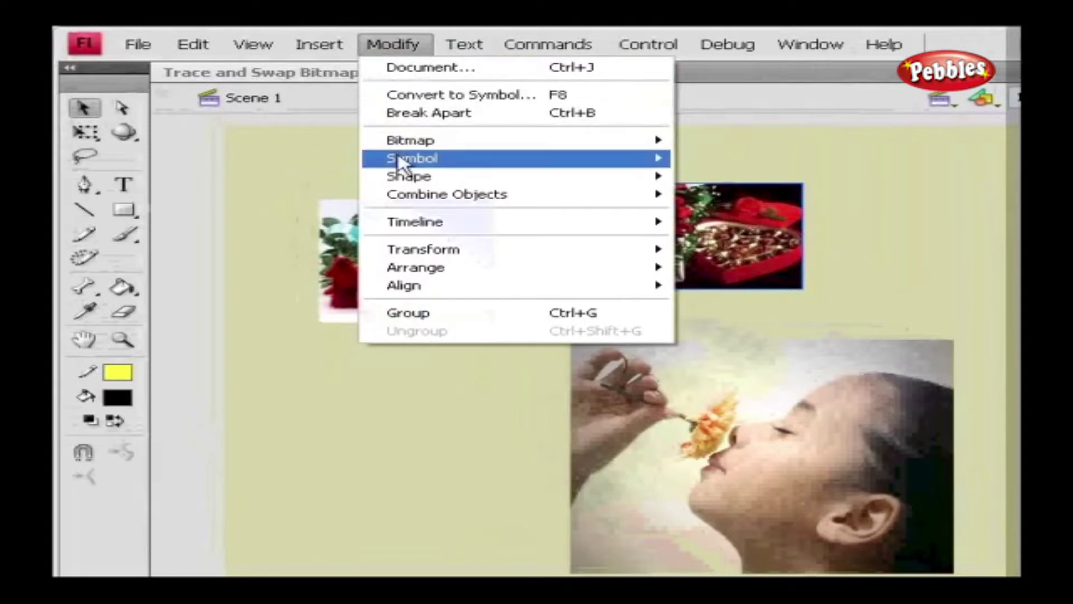
{"action": "mouse_move", "coordinate": [398, 164]}
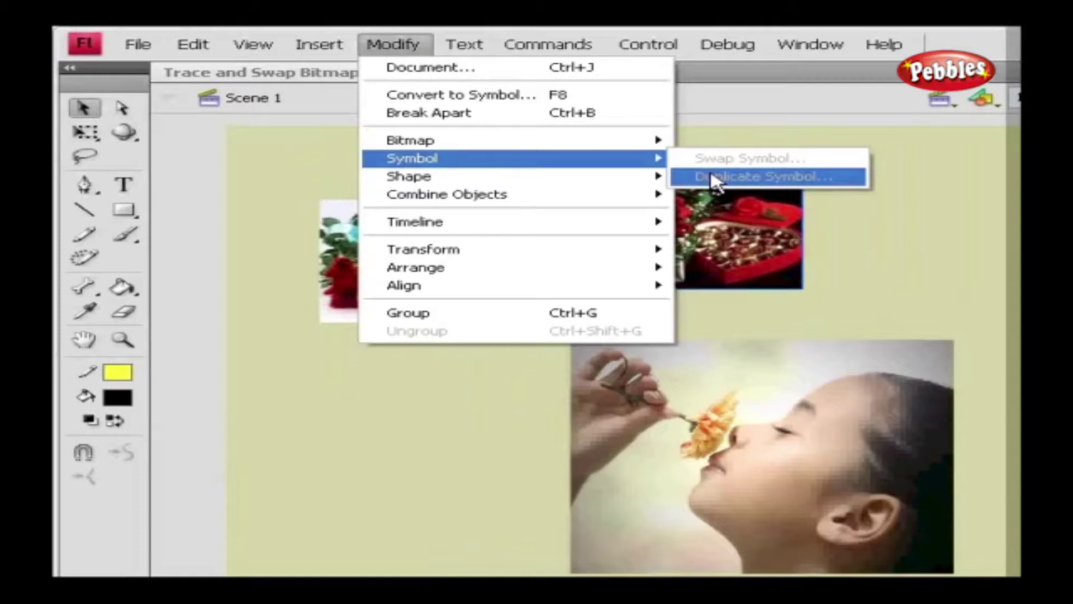
{"action": "left_click", "coordinate": [709, 309]}
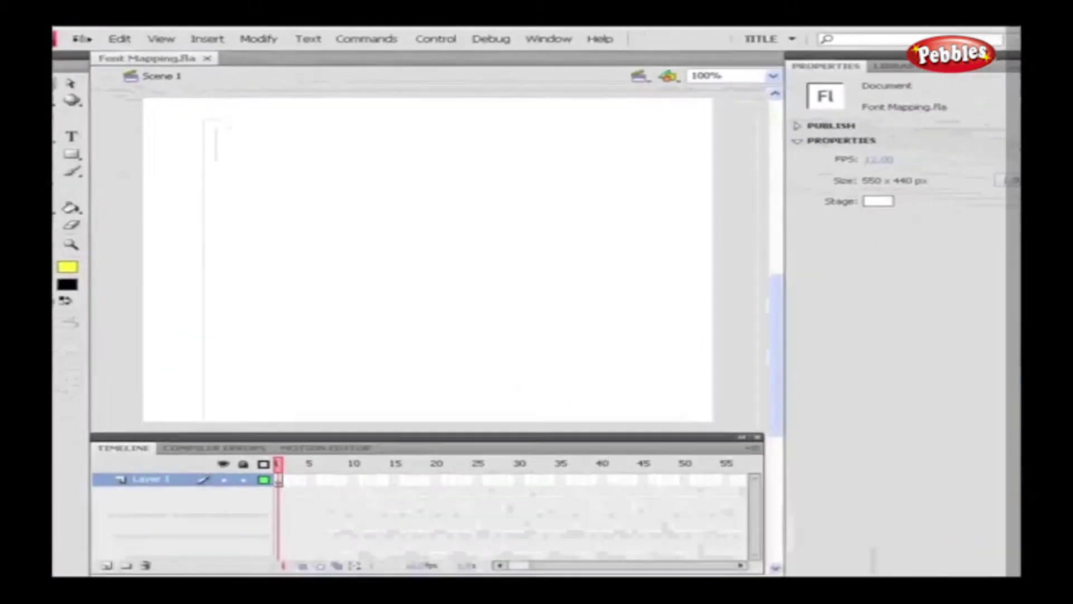
Step: Open player.fla from the Font mapping folder and accept mapping the missing arial font to _sans
{"action": "left_click", "coordinate": [81, 38]}
{"action": "left_click", "coordinate": [109, 63]}
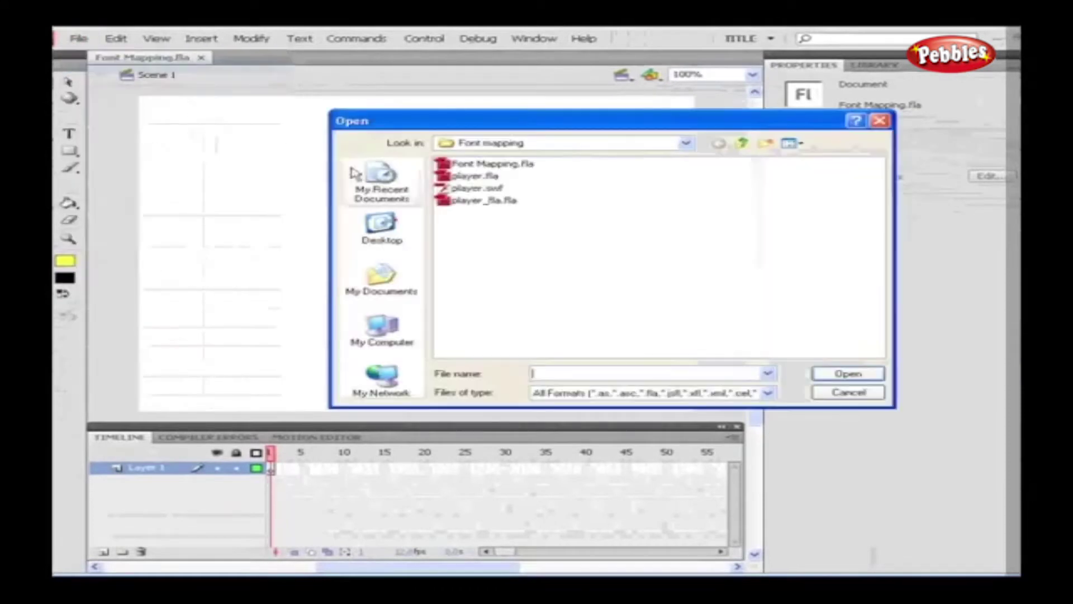
{"action": "left_click", "coordinate": [487, 180]}
{"action": "left_click", "coordinate": [841, 376]}
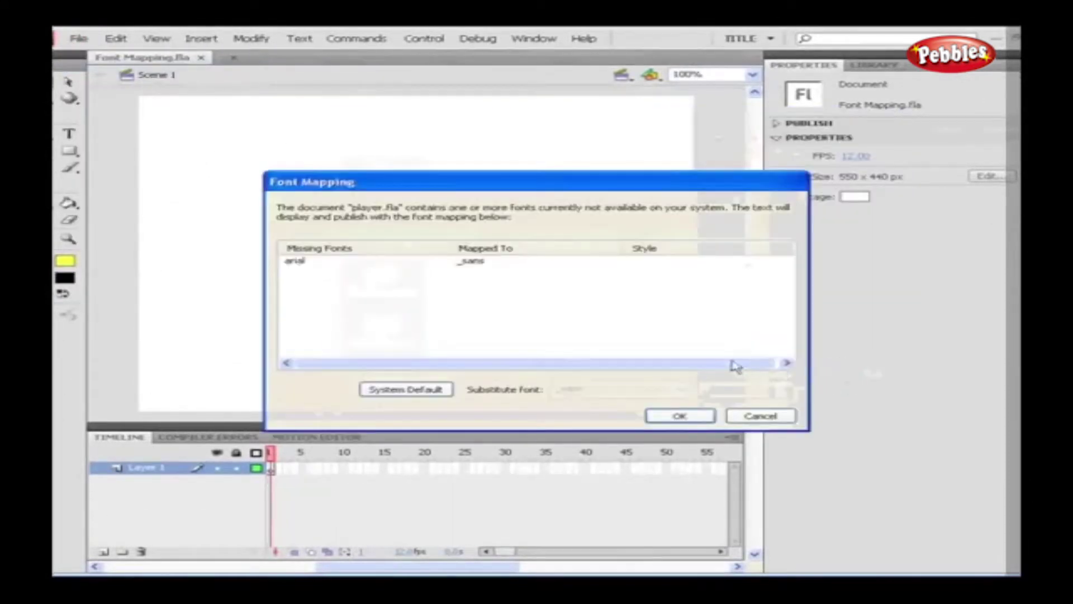
{"action": "left_click_drag", "start_coordinate": [484, 184], "coordinate": [395, 148]}
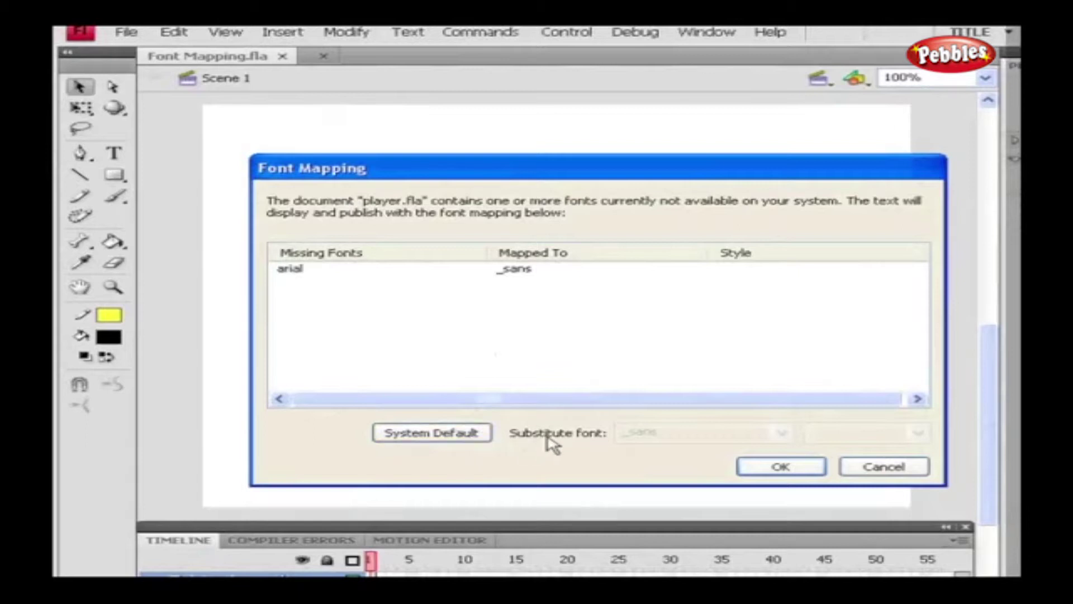
{"action": "left_click", "coordinate": [763, 465]}
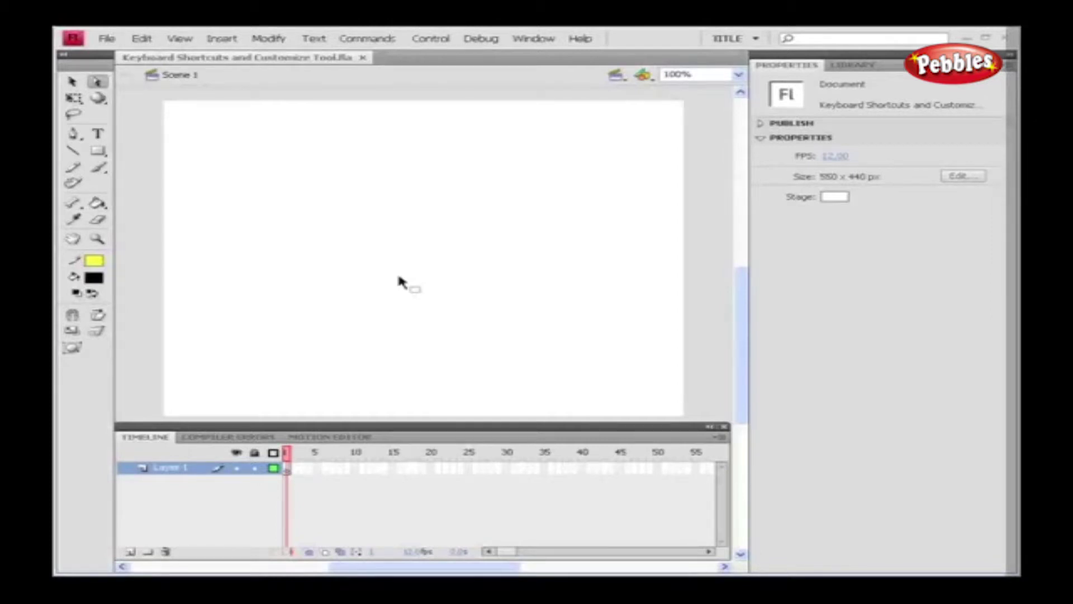
Step: Open Keyboard Shortcuts, switch to Drawing Menu Commands and expand the File commands
{"action": "left_click", "coordinate": [142, 38]}
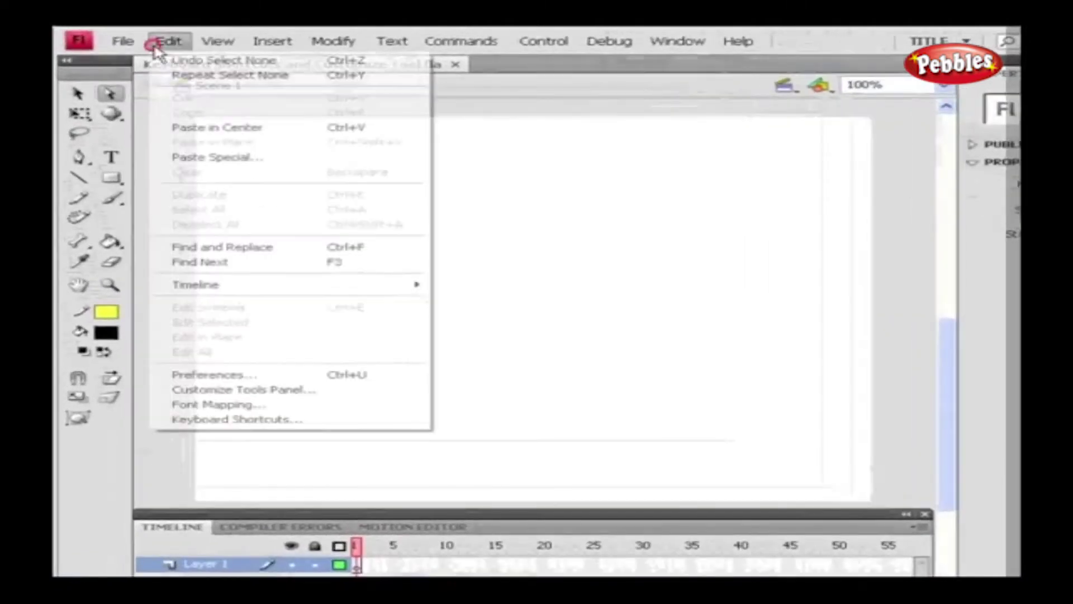
{"action": "left_click", "coordinate": [264, 418]}
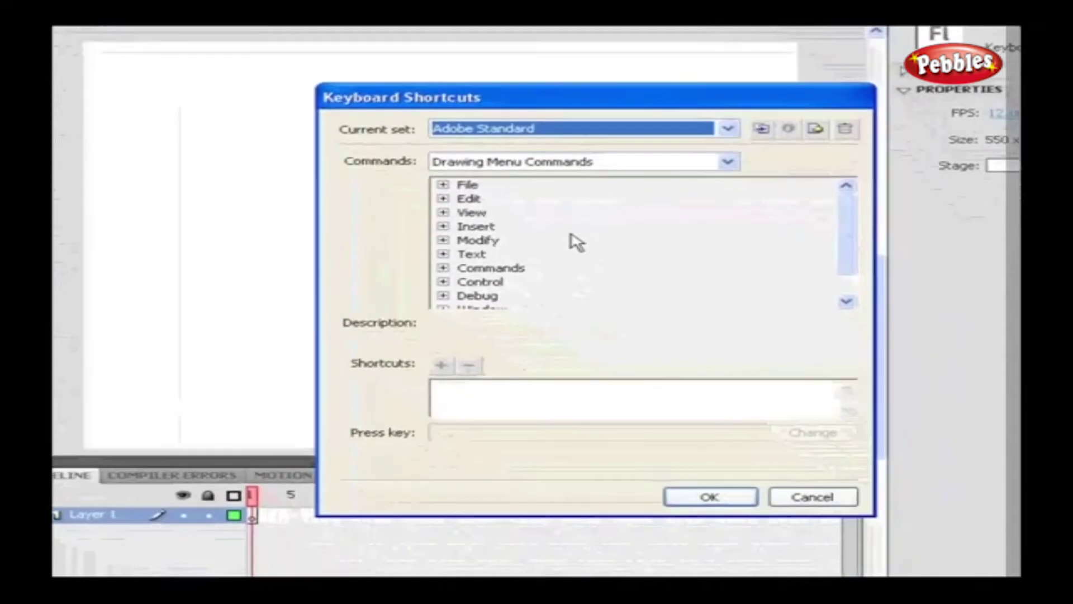
{"action": "left_click", "coordinate": [603, 163]}
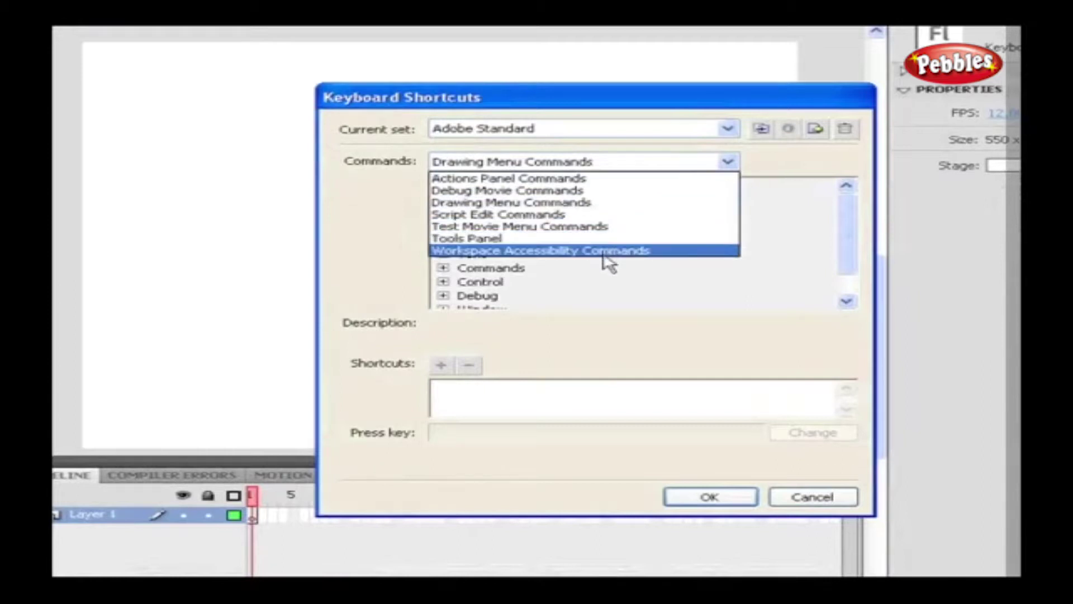
{"action": "left_click", "coordinate": [603, 203]}
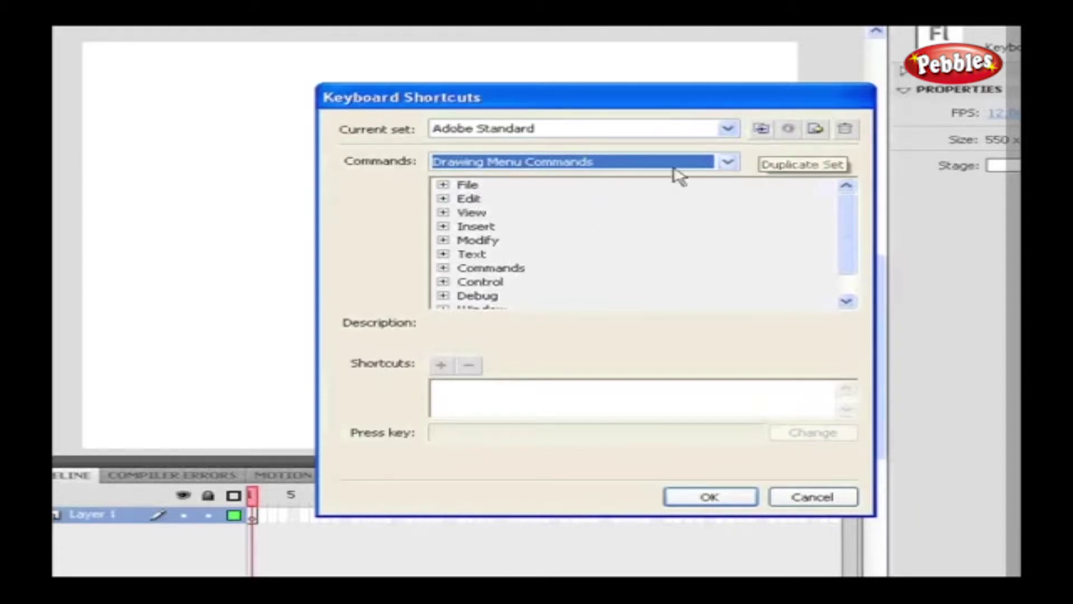
{"action": "left_click", "coordinate": [442, 185]}
Step: Duplicate the shortcut set as new1 and try assigning the single key 1 to New
{"action": "left_click", "coordinate": [491, 200]}
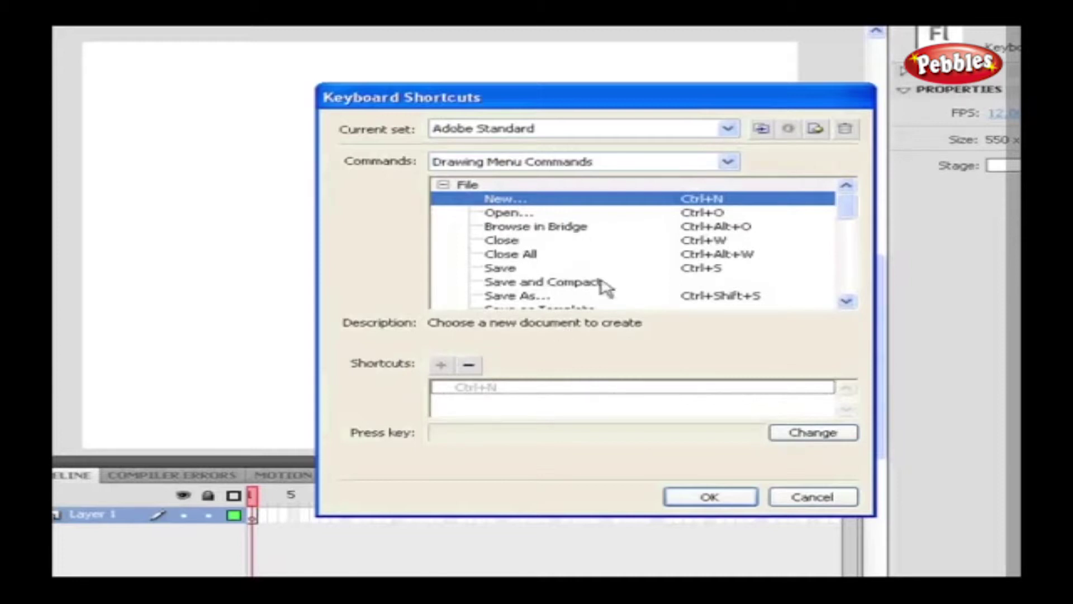
{"action": "left_click", "coordinate": [761, 128]}
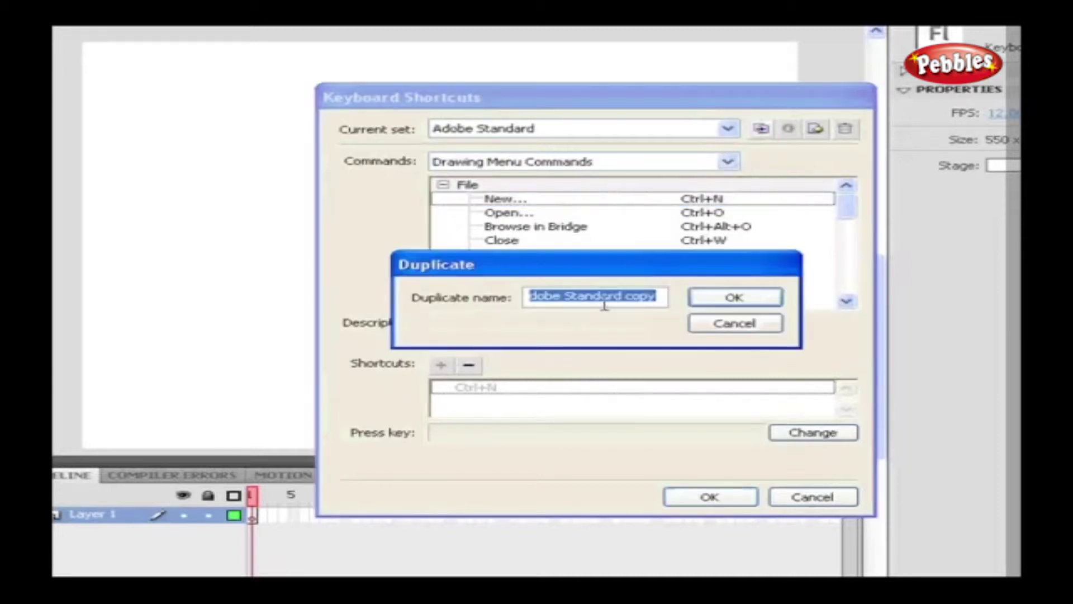
{"action": "type", "text": "new1"}
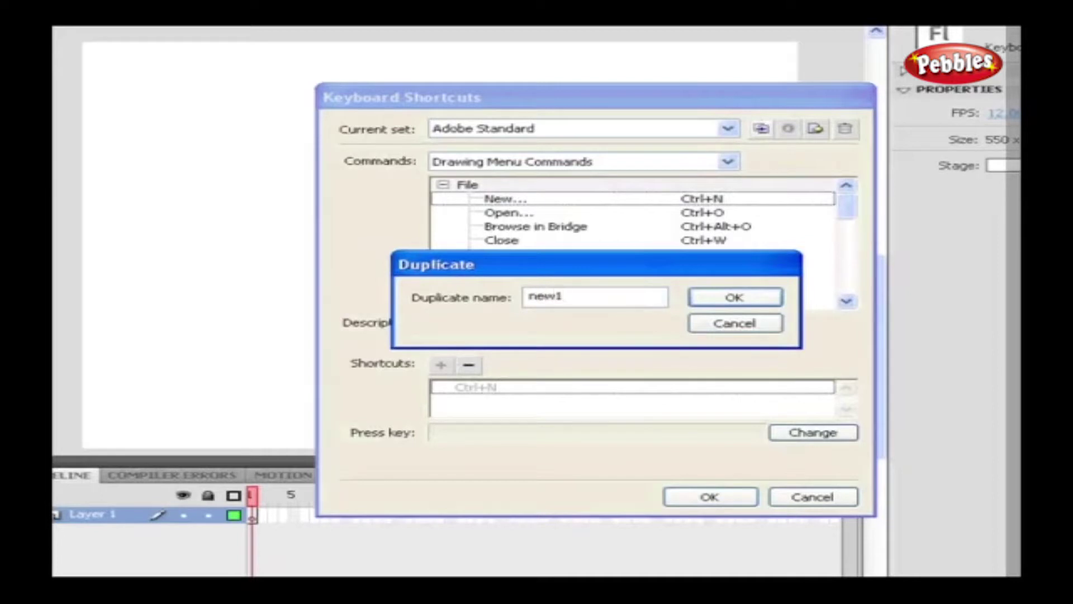
{"action": "left_click", "coordinate": [743, 301]}
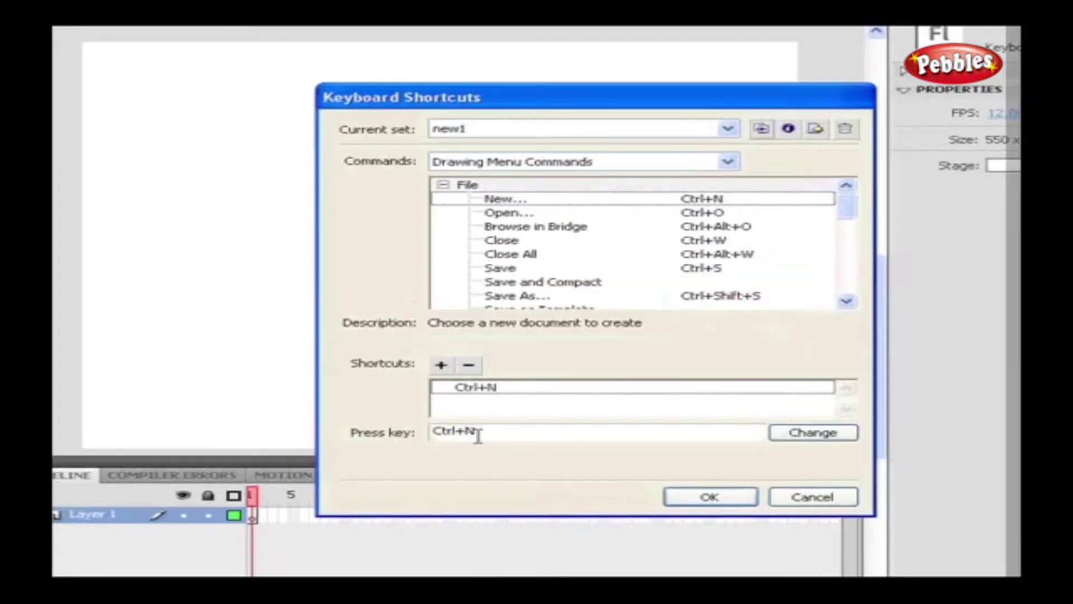
{"action": "left_click_drag", "start_coordinate": [478, 433], "coordinate": [435, 435]}
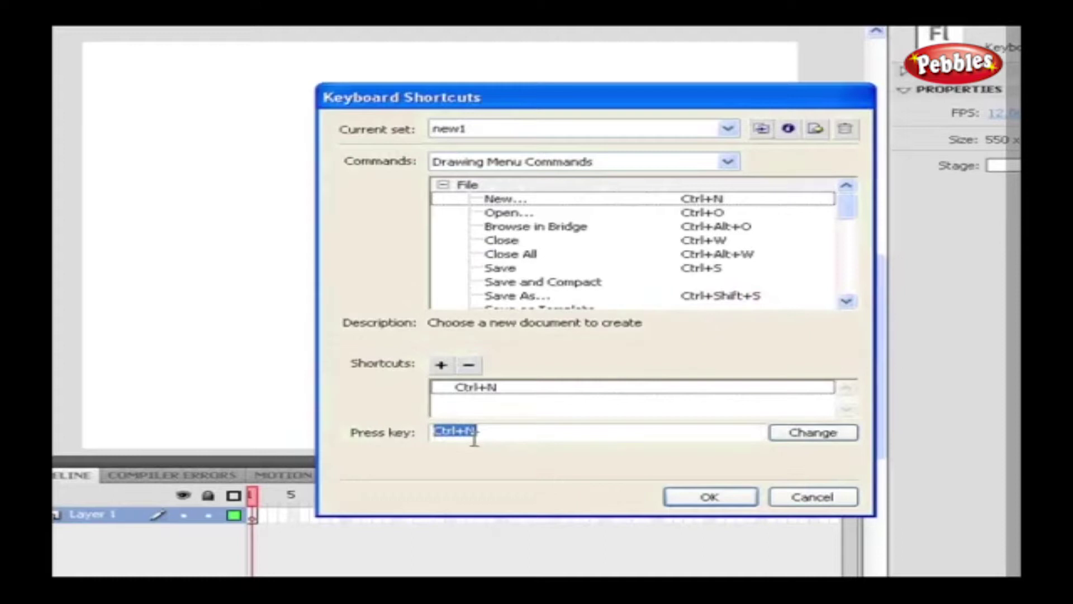
{"action": "key", "text": "1"}
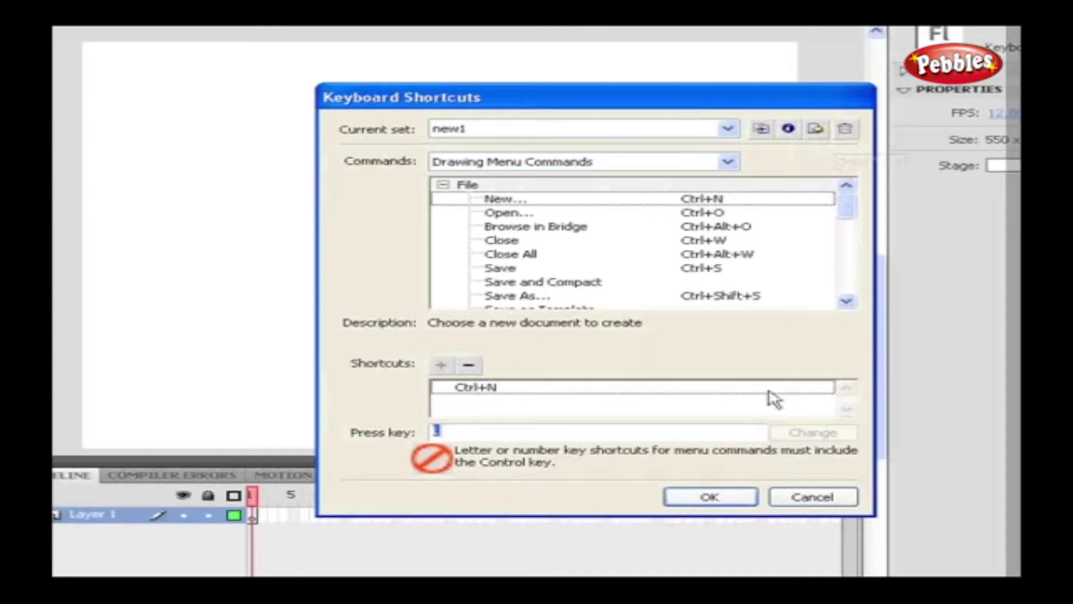
Step: Cancel the shortcut edits, then add Brush Tool (B) and Deco Tool (U) to the Subselection tool slot
{"action": "left_click", "coordinate": [815, 497]}
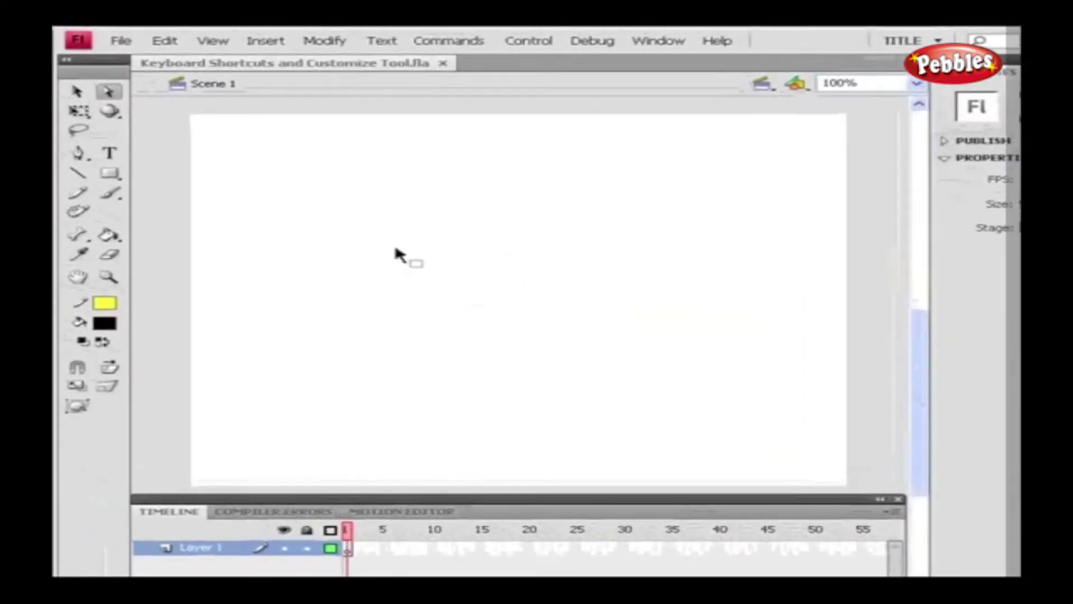
{"action": "left_click", "coordinate": [165, 41]}
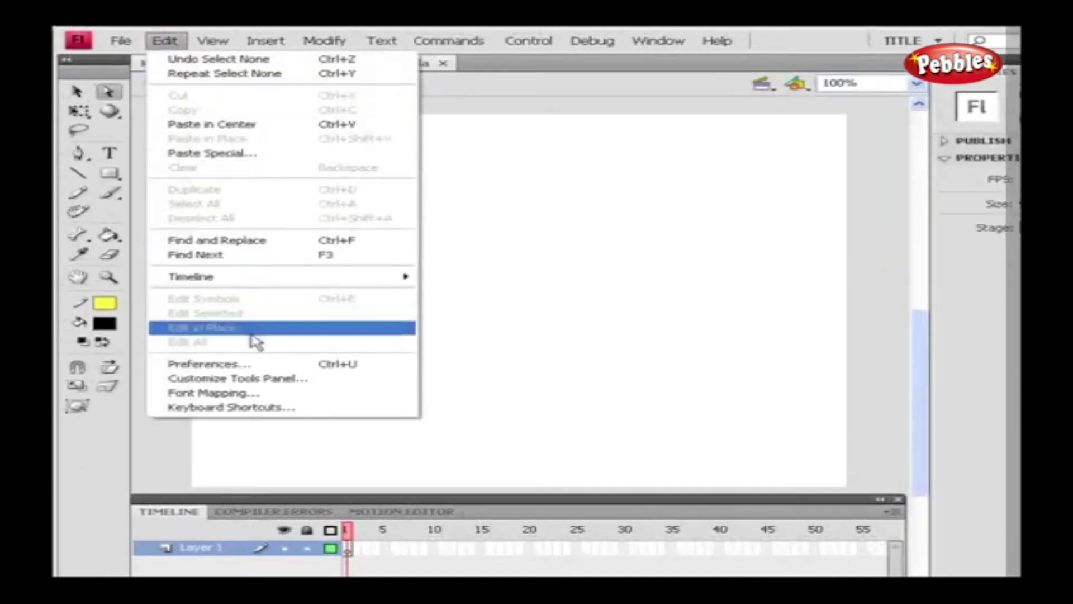
{"action": "left_click", "coordinate": [256, 379]}
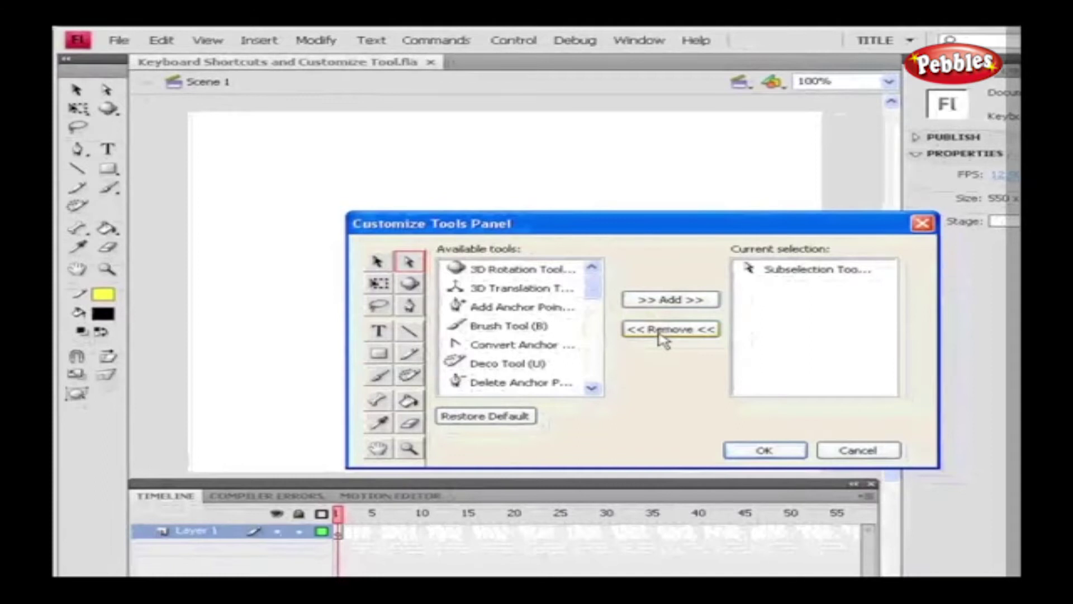
{"action": "left_click", "coordinate": [520, 326]}
{"action": "left_click", "coordinate": [648, 302]}
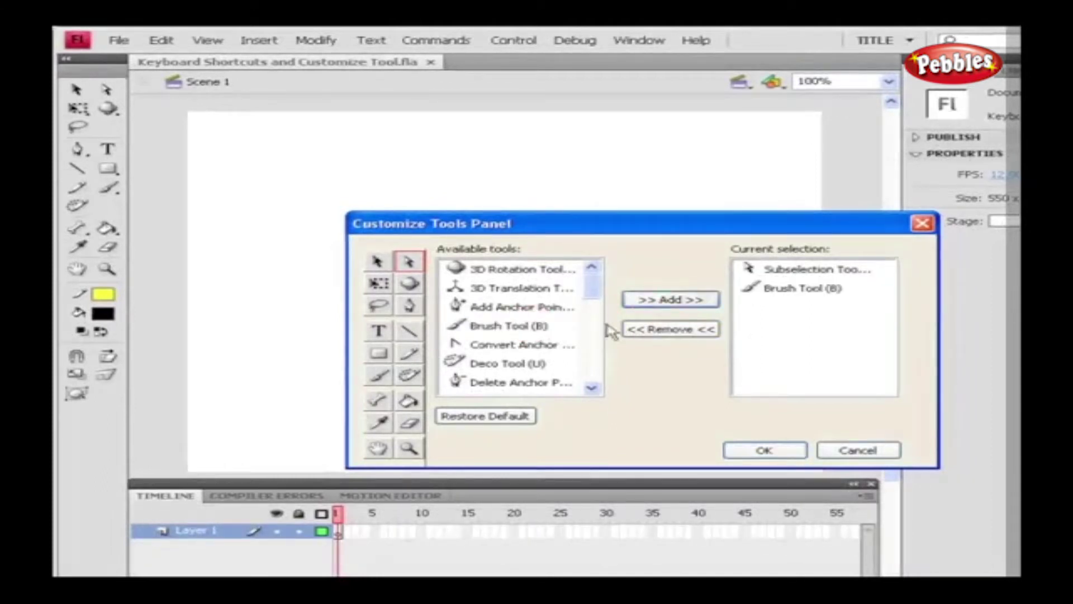
{"action": "left_click", "coordinate": [537, 364]}
{"action": "left_click", "coordinate": [679, 301]}
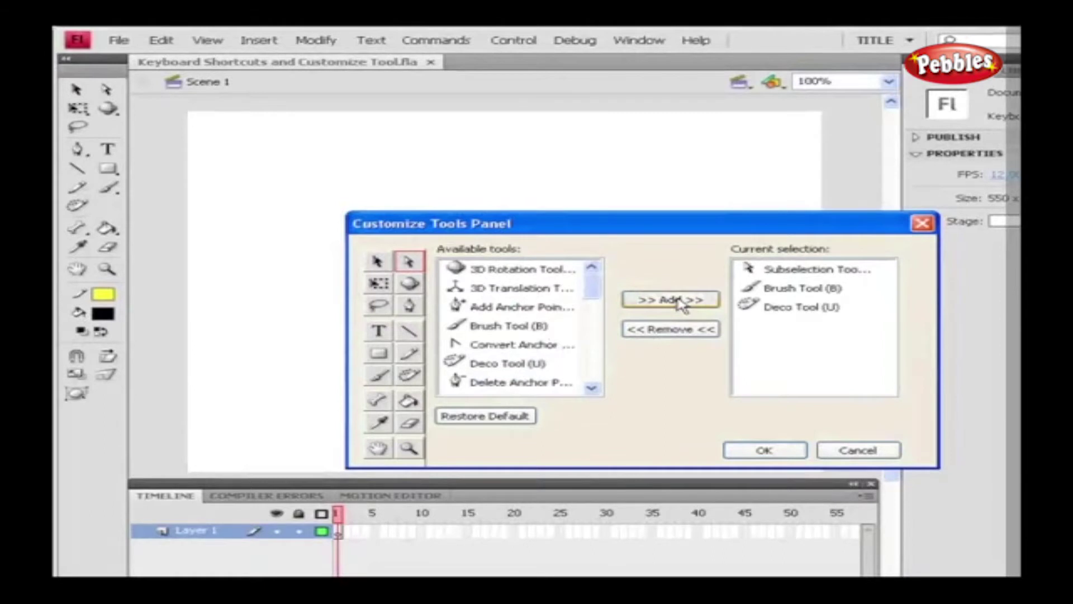
{"action": "left_click", "coordinate": [760, 450]}
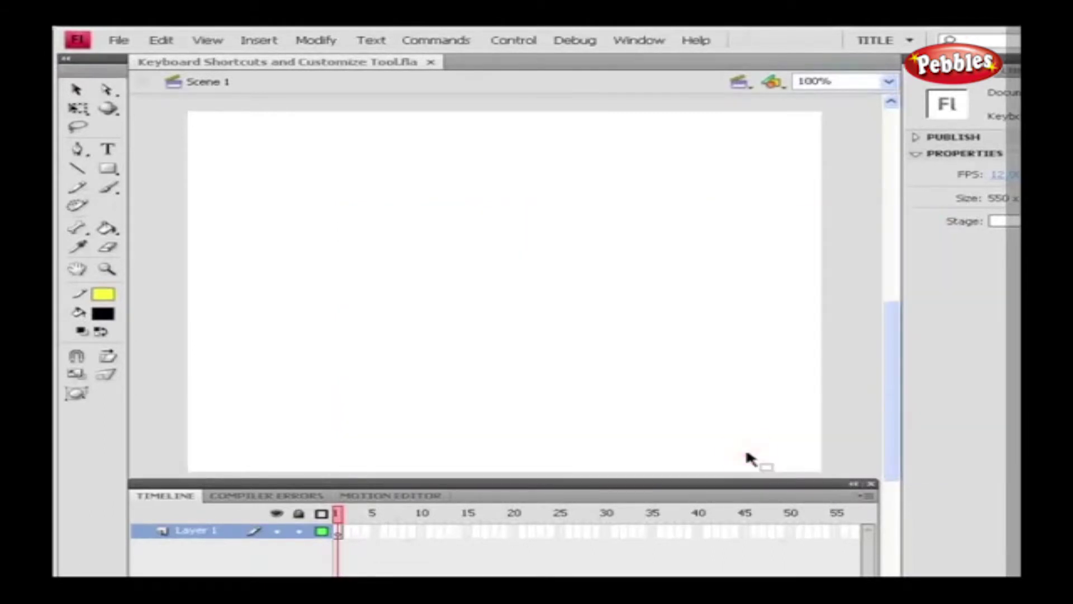
Step: Remove Brush Tool (B) from the Subselection slot, keeping Subselection Tool and Deco Tool (U)
{"action": "left_click", "coordinate": [110, 91]}
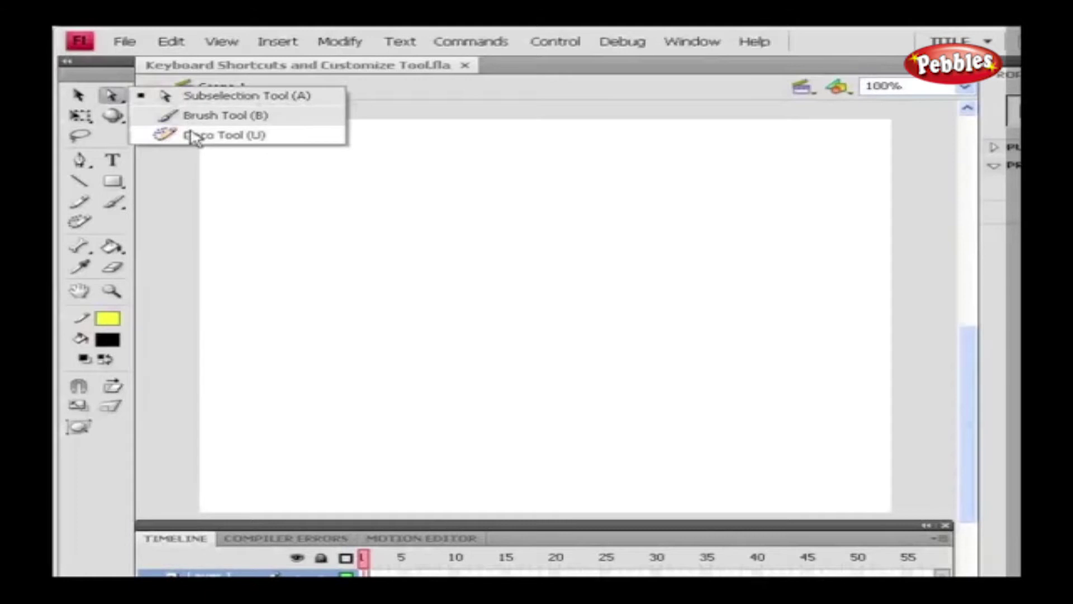
{"action": "left_click", "coordinate": [111, 97]}
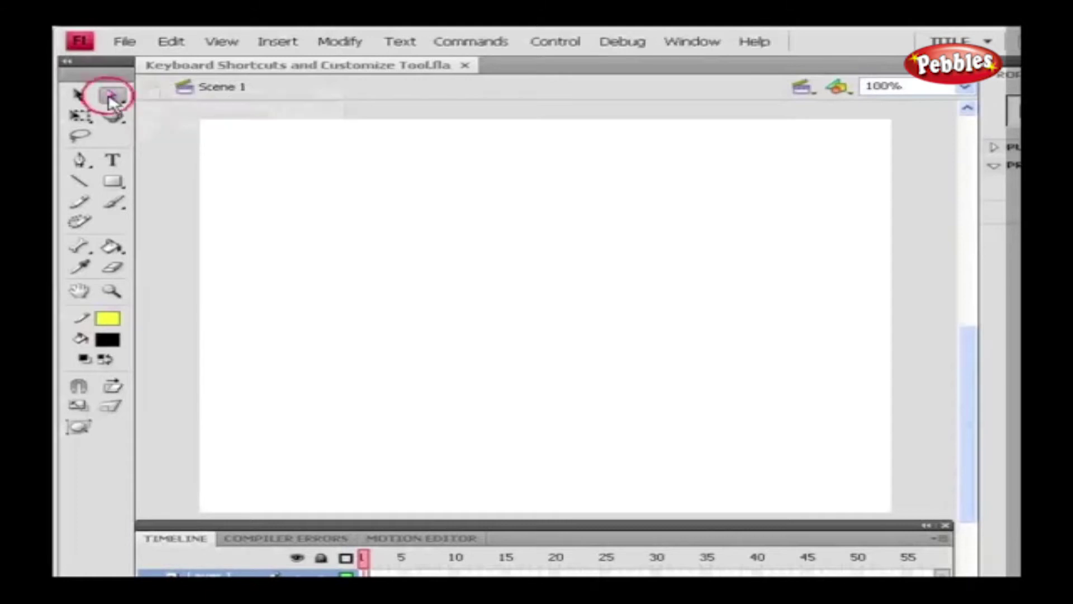
{"action": "left_click", "coordinate": [171, 42]}
{"action": "left_click", "coordinate": [293, 399]}
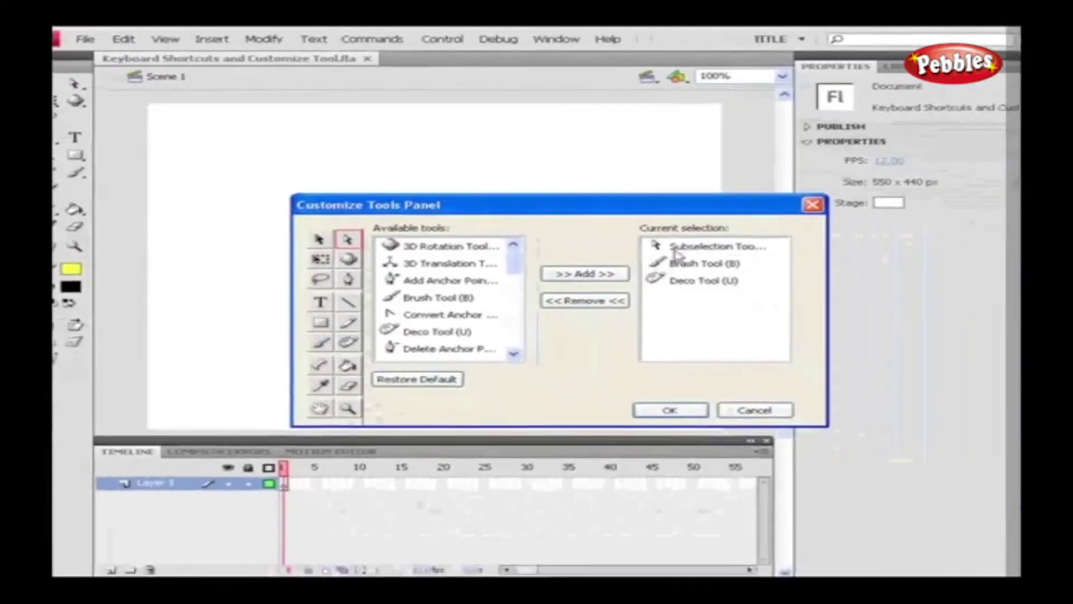
{"action": "left_click", "coordinate": [864, 287]}
{"action": "left_click", "coordinate": [653, 257]}
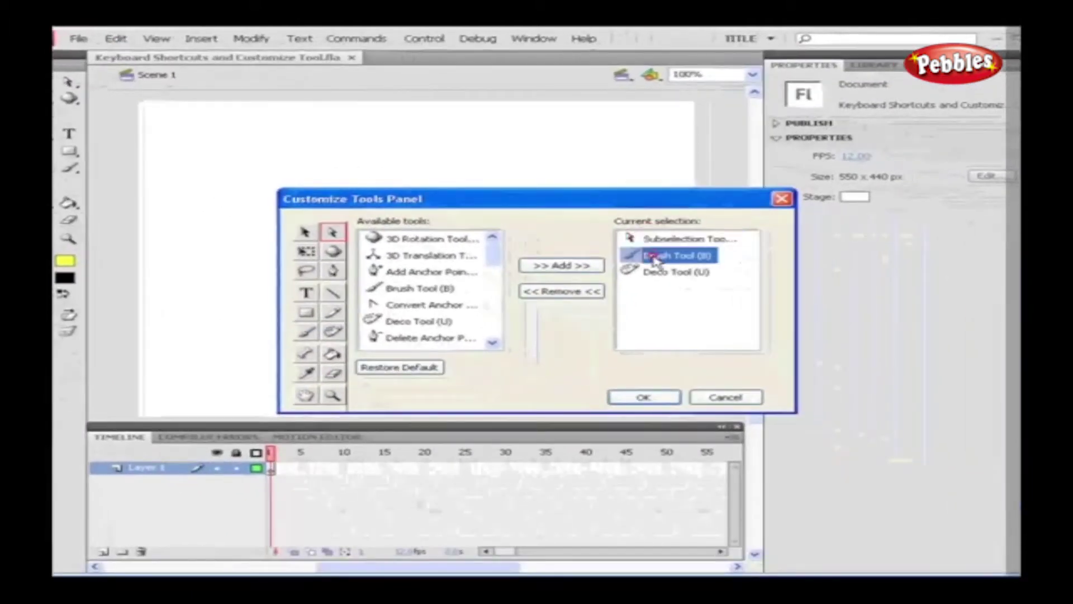
{"action": "left_click", "coordinate": [585, 295]}
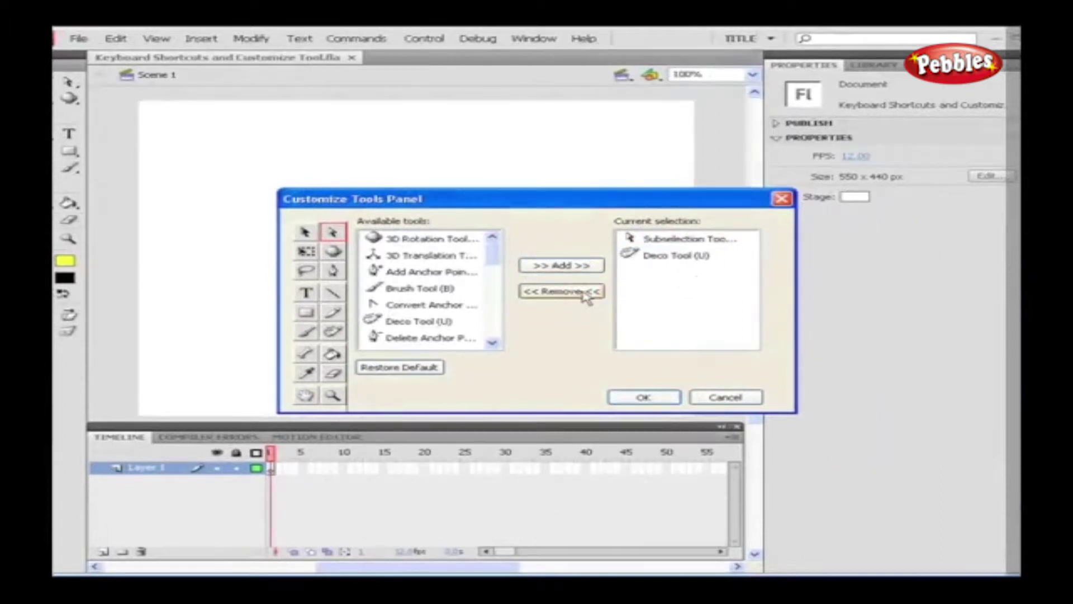
{"action": "left_click", "coordinate": [631, 397]}
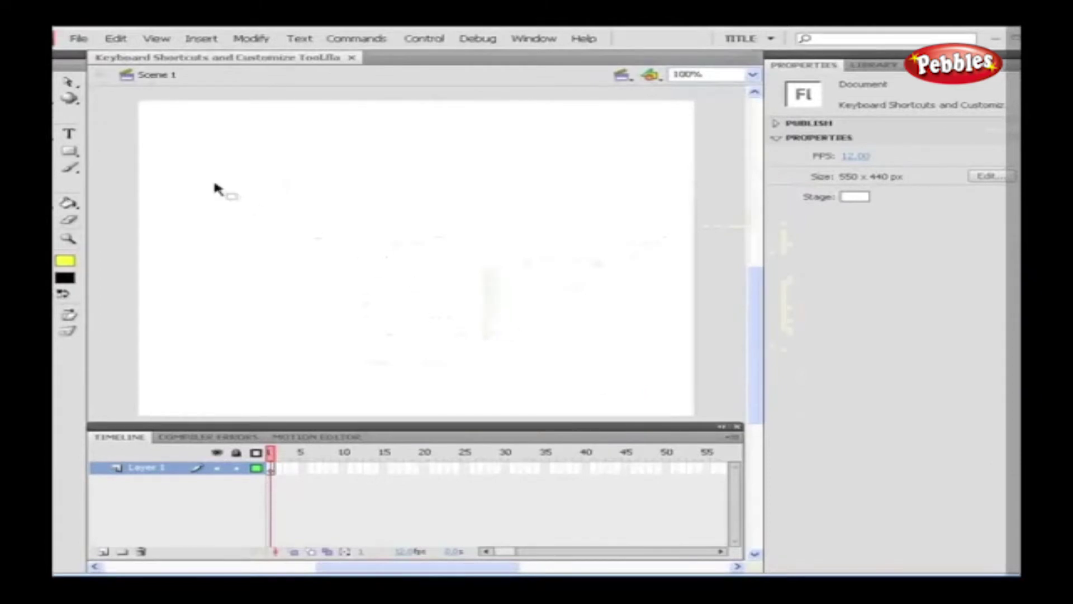
Step: Switch to the Deco Tool from the Subselection slot and reopen Customize Tools Panel
{"action": "left_click", "coordinate": [71, 83]}
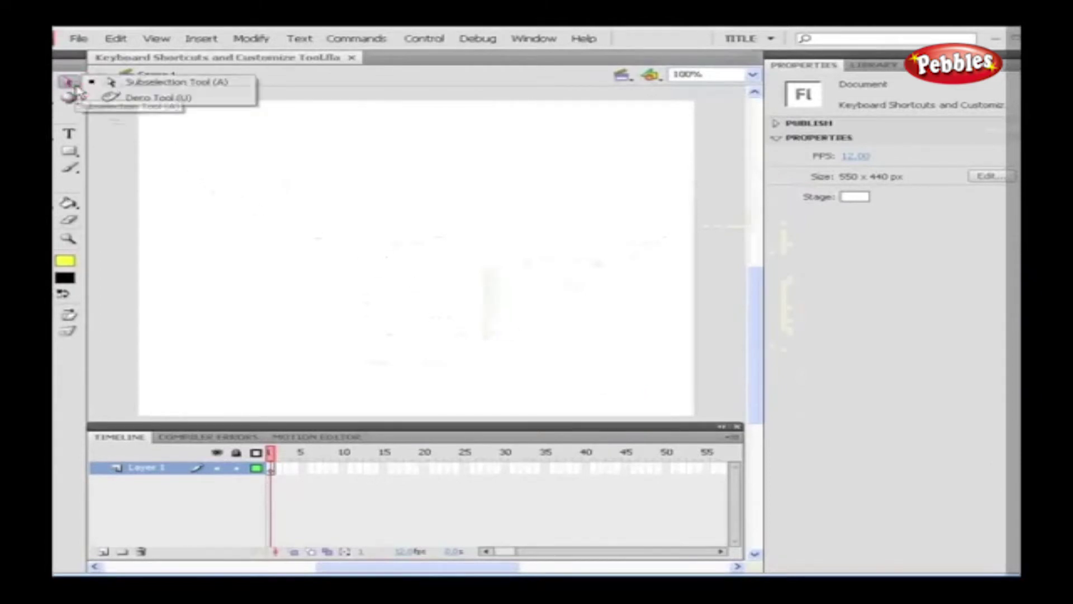
{"action": "left_click", "coordinate": [114, 100]}
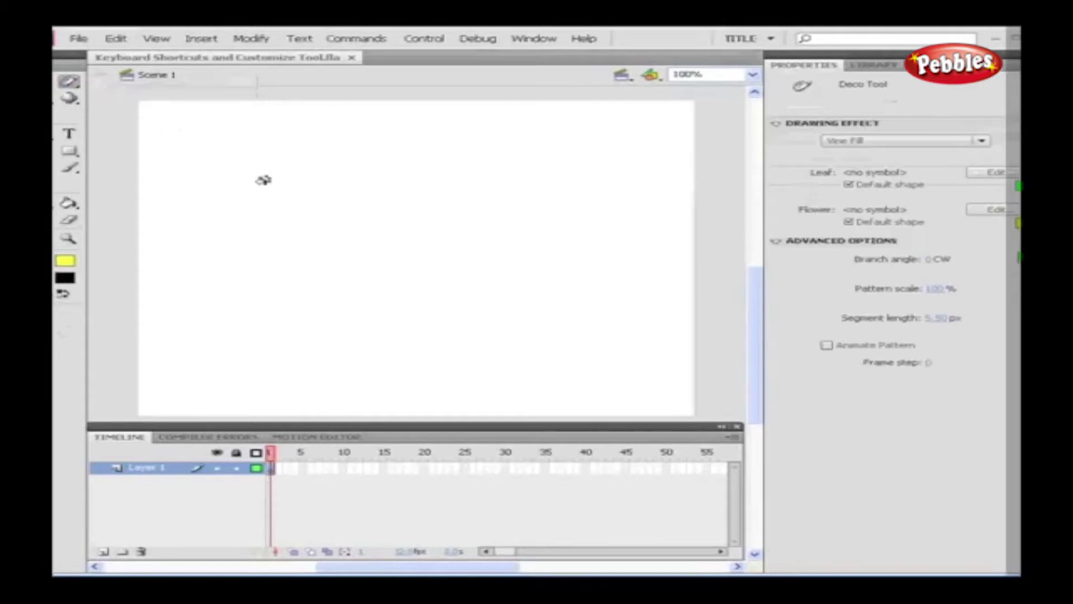
{"action": "left_click", "coordinate": [116, 38]}
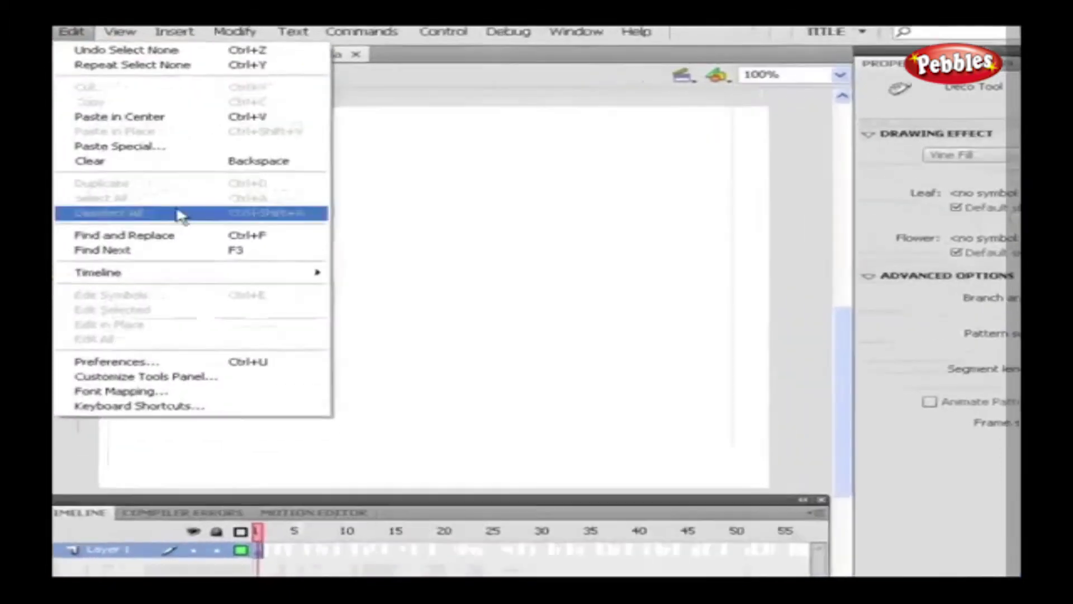
{"action": "left_click", "coordinate": [234, 323]}
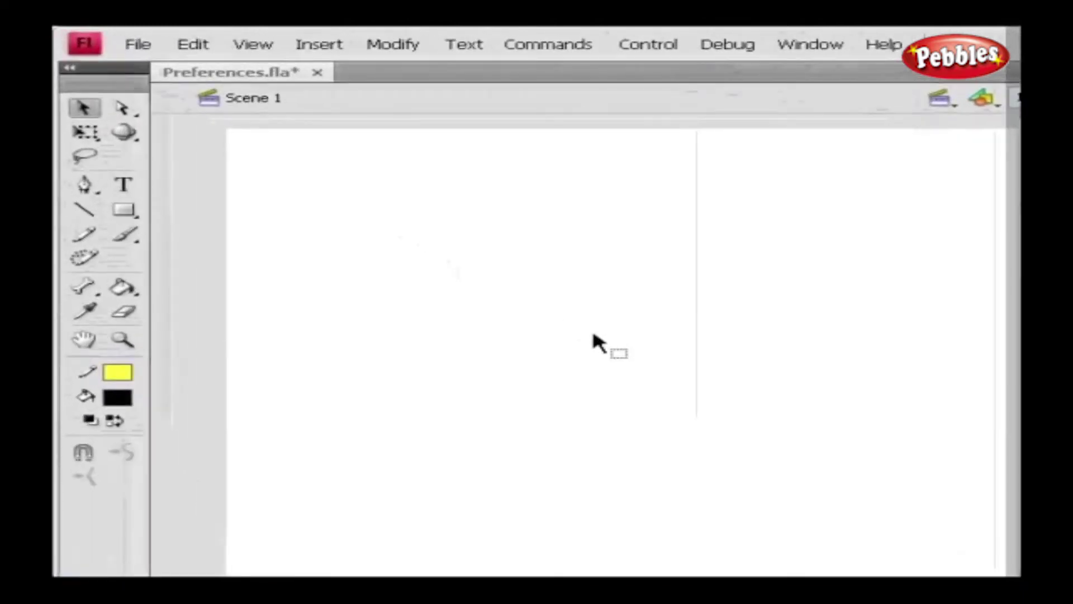
Step: Open General preferences and expand the On launch dropdown
{"action": "left_click", "coordinate": [199, 45]}
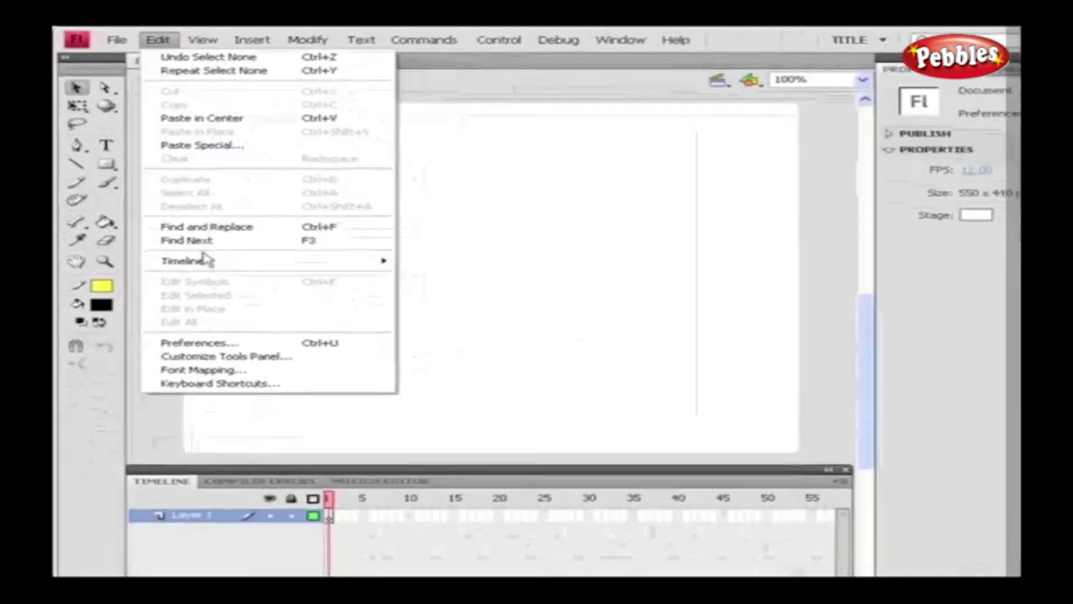
{"action": "left_click", "coordinate": [199, 342]}
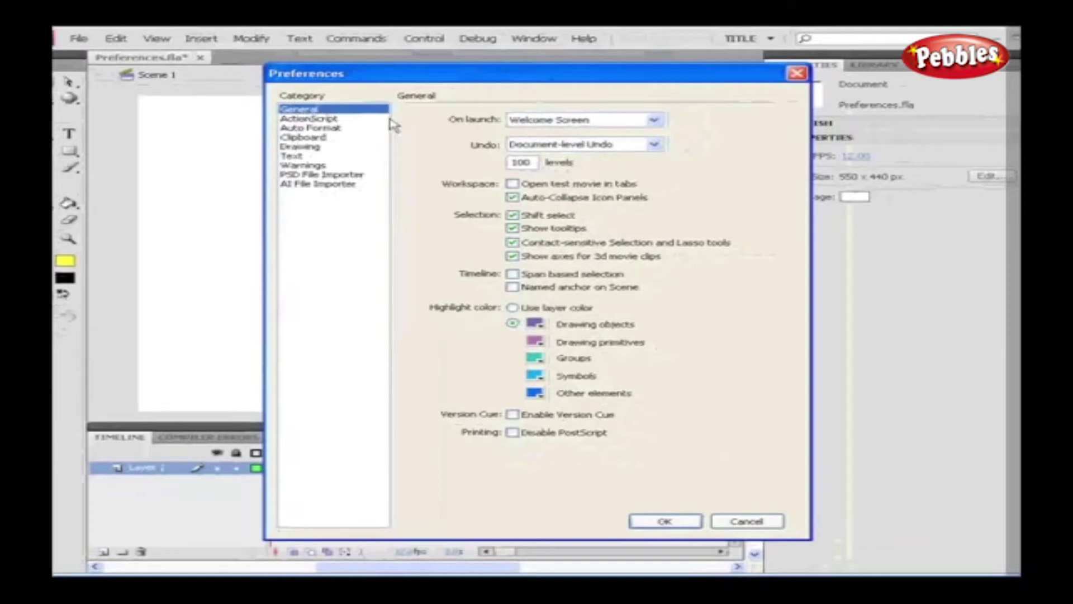
{"action": "left_click", "coordinate": [653, 122]}
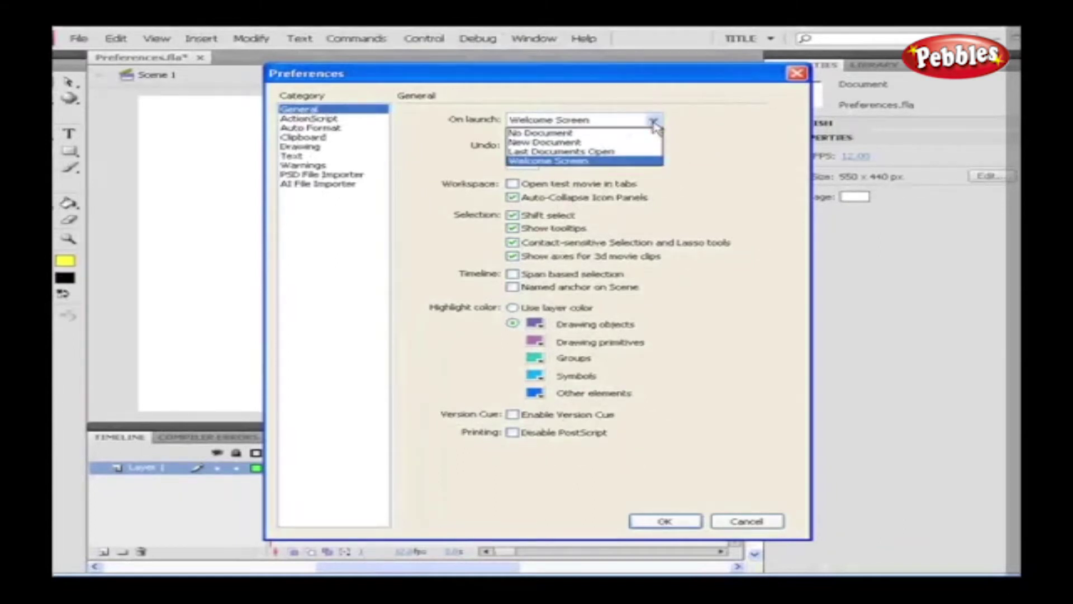
Step: Keep On launch at Welcome Screen and Undo at Document-level Undo
{"action": "left_click", "coordinate": [645, 161]}
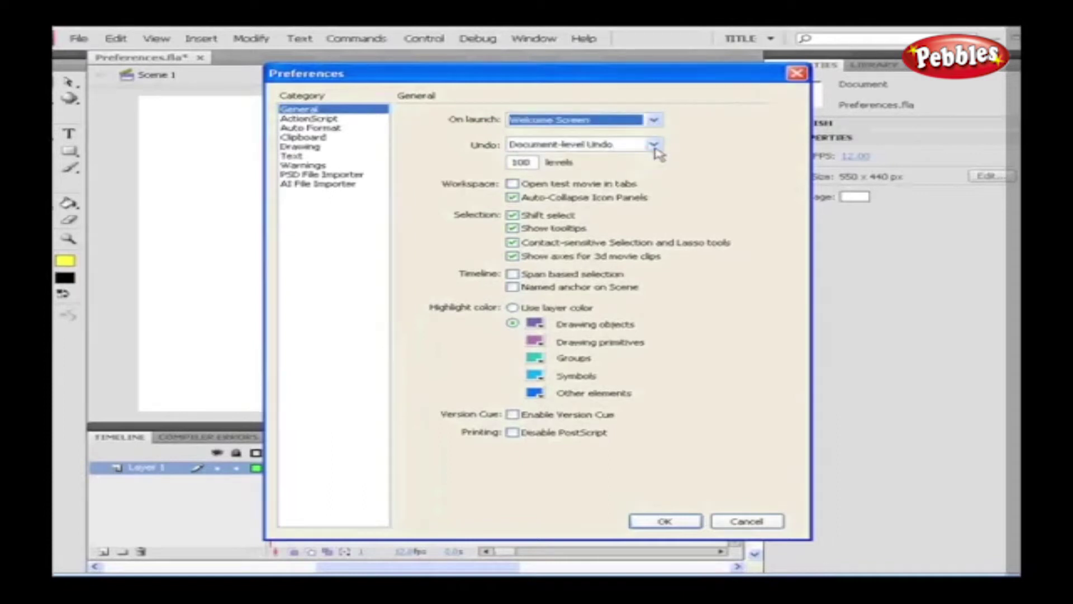
{"action": "left_click", "coordinate": [654, 146]}
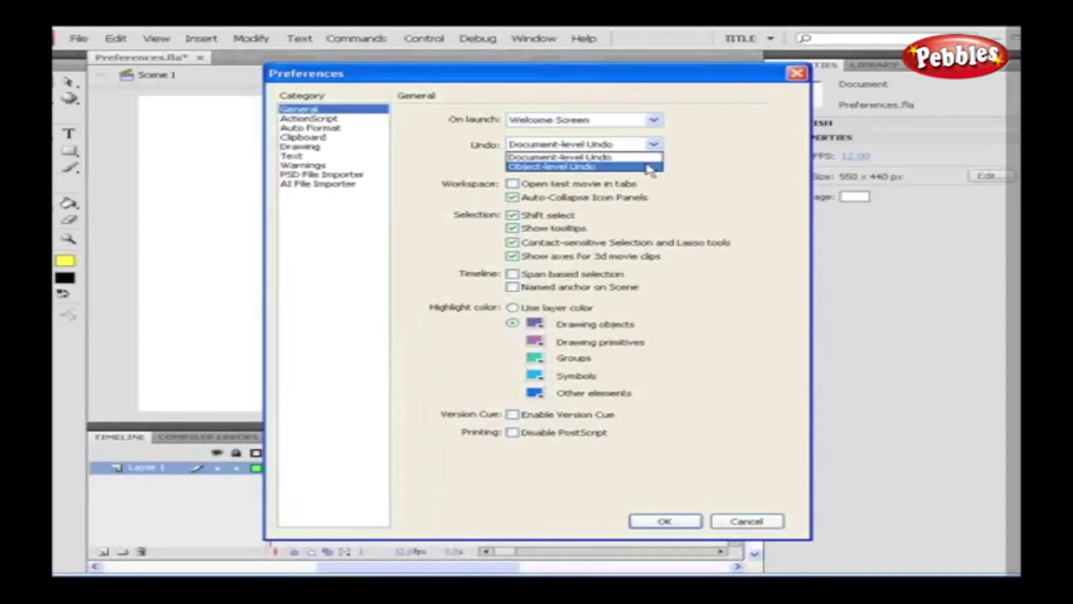
{"action": "left_click", "coordinate": [647, 158]}
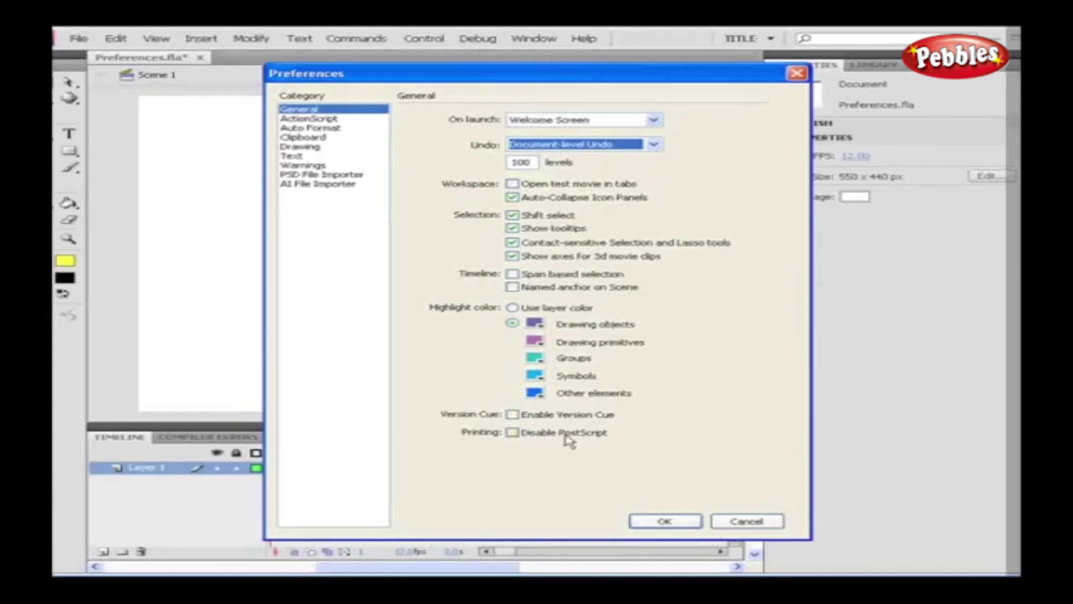
Step: In the ActionScript Auto Format preferences, uncheck 'Don't format multiline comments'
{"action": "left_click", "coordinate": [342, 120]}
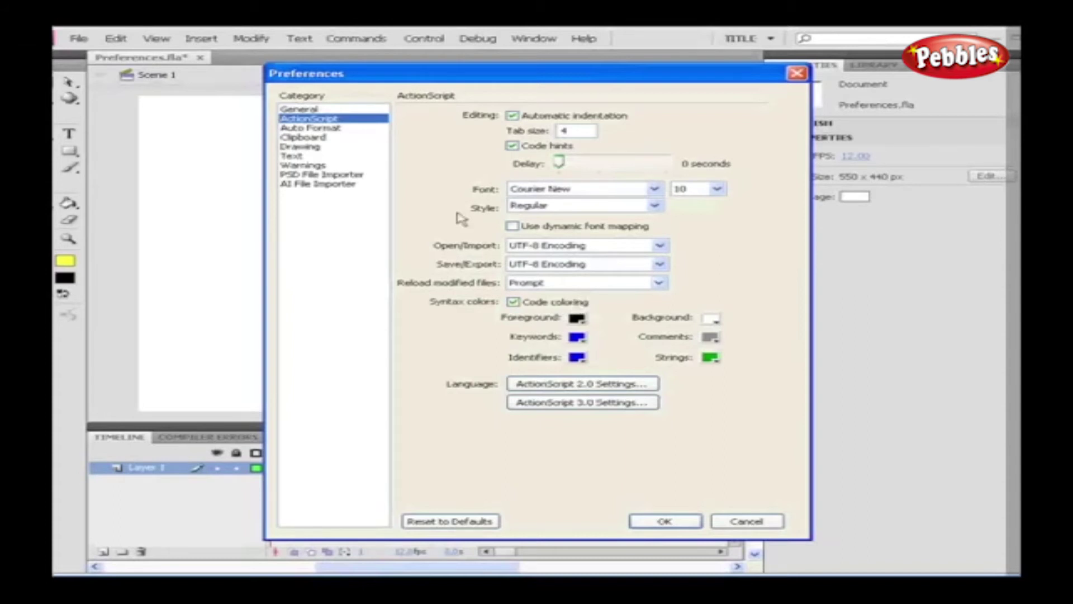
{"action": "left_click", "coordinate": [346, 128]}
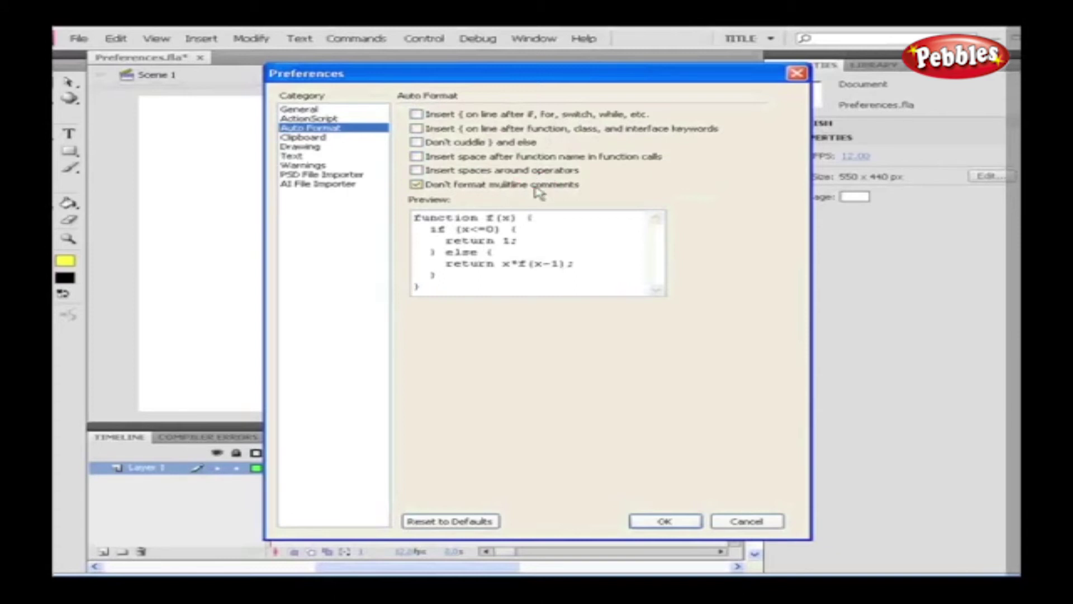
{"action": "left_click", "coordinate": [538, 192]}
Step: Browse the Clipboard and Drawing preferences, ending on the Text category
{"action": "left_click", "coordinate": [321, 138]}
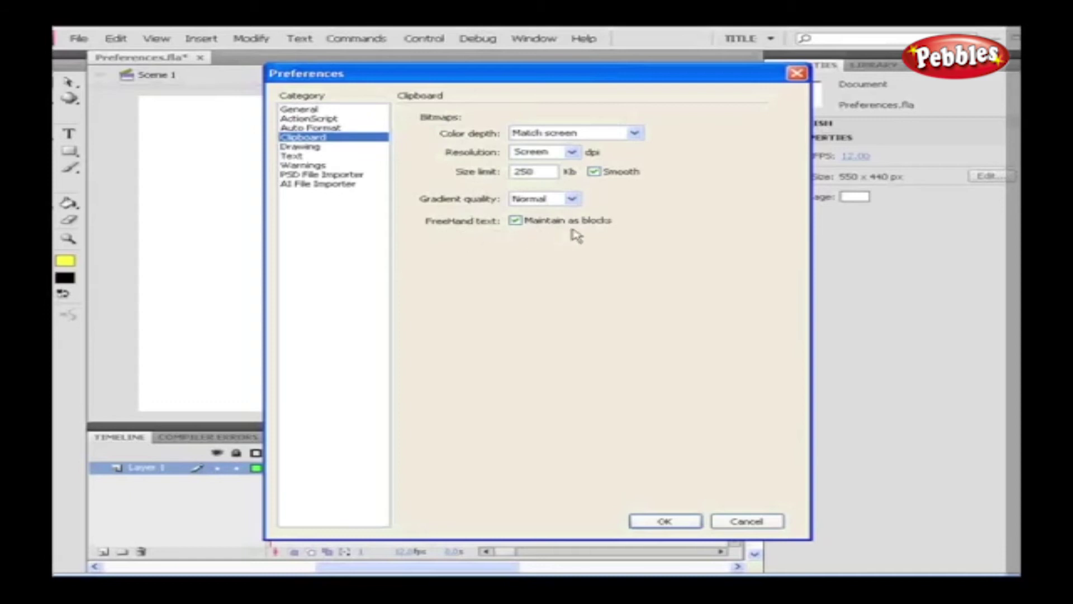
{"action": "left_click", "coordinate": [317, 147]}
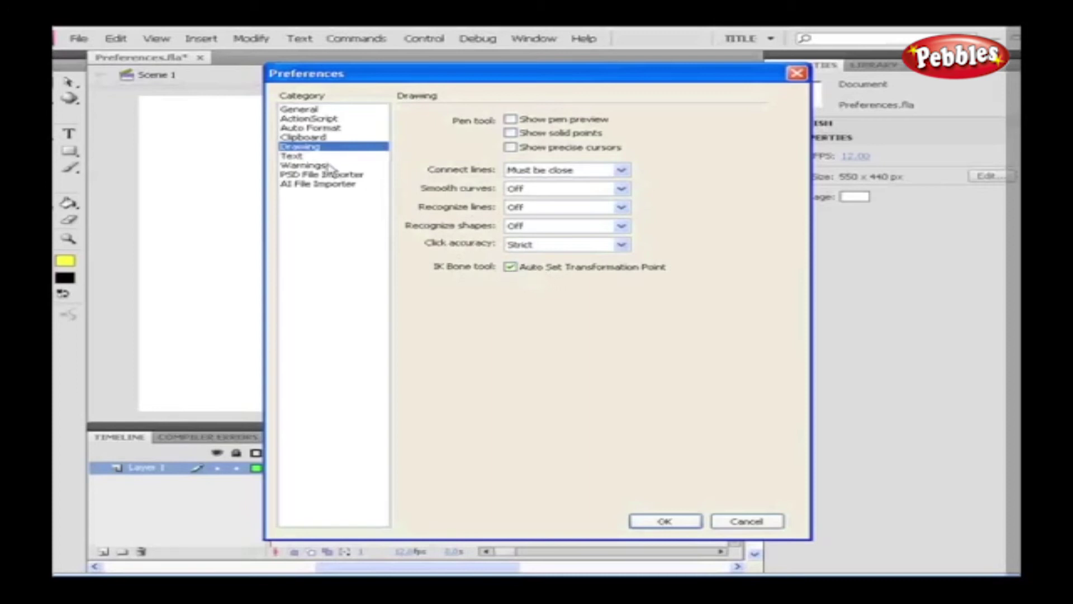
{"action": "left_click", "coordinate": [298, 156]}
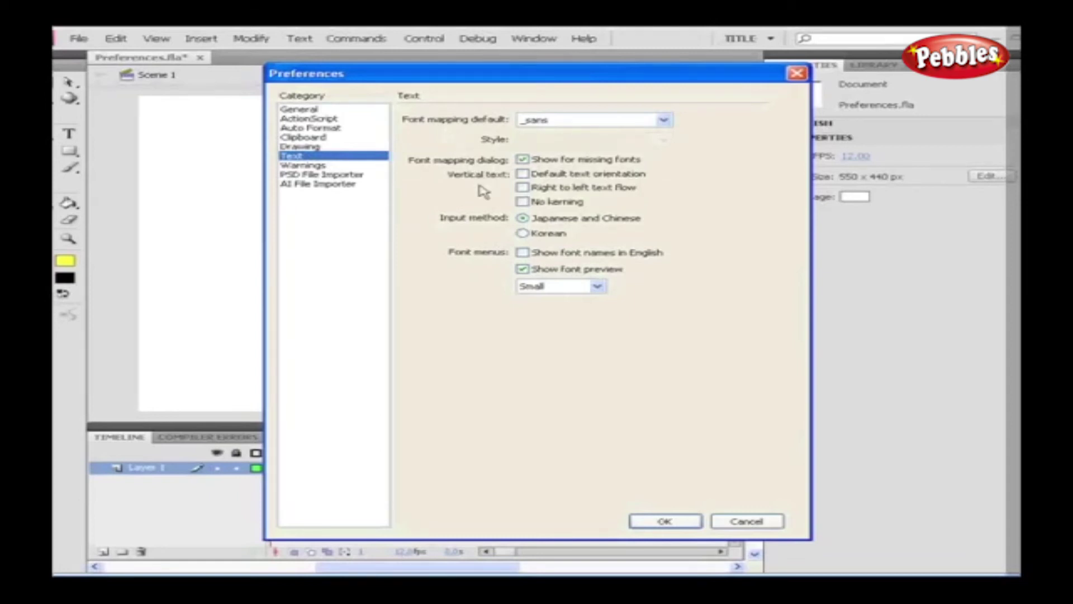
Step: Look over the Warnings, PSD File Importer and AI File Importer preferences, then cancel Preferences
{"action": "left_click", "coordinate": [352, 166]}
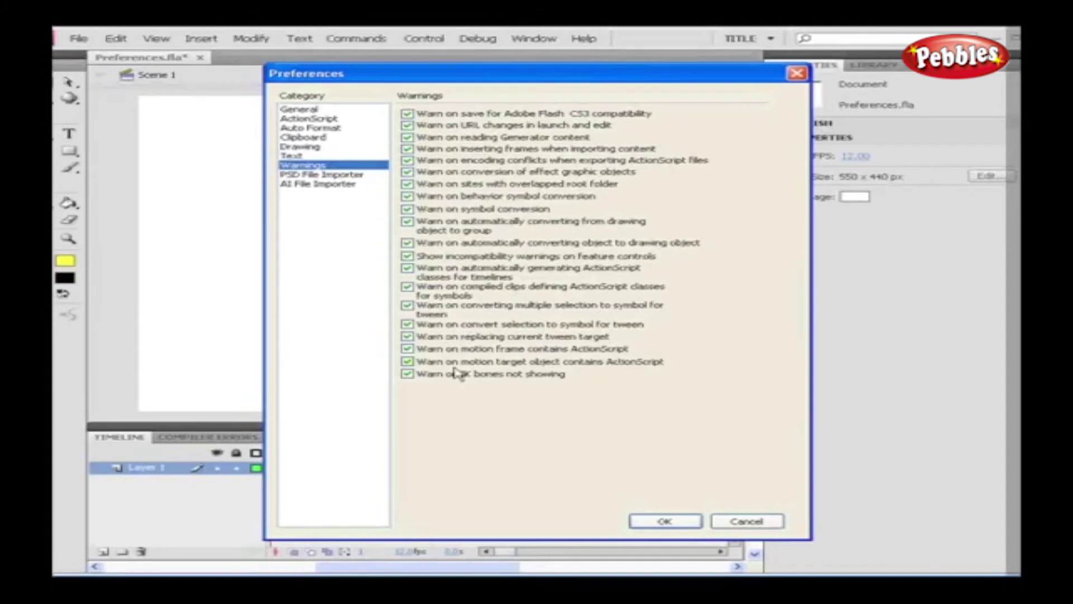
{"action": "left_click", "coordinate": [358, 176]}
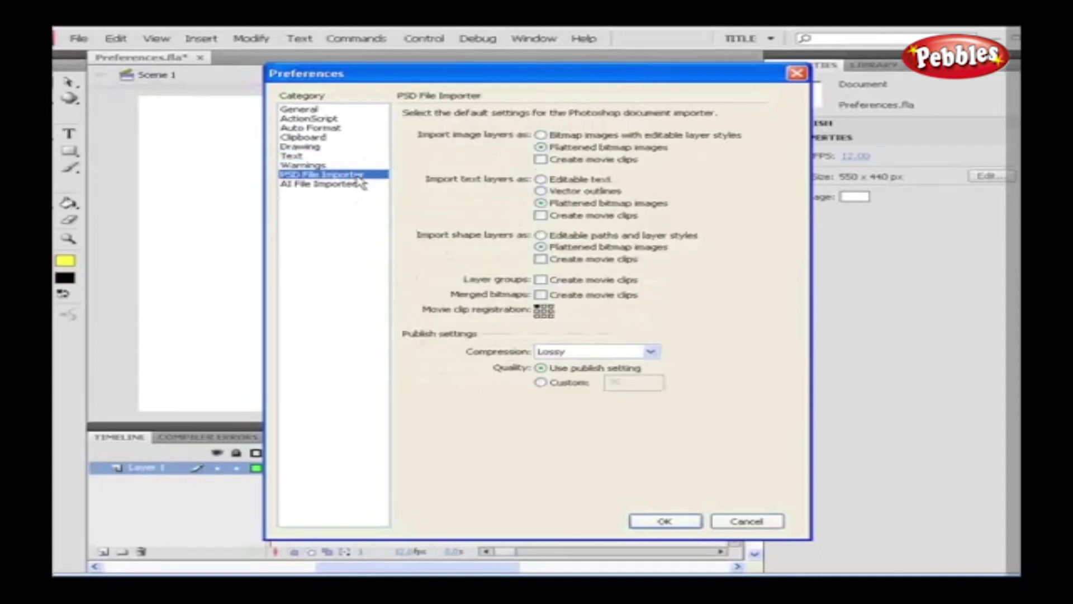
{"action": "left_click", "coordinate": [357, 185]}
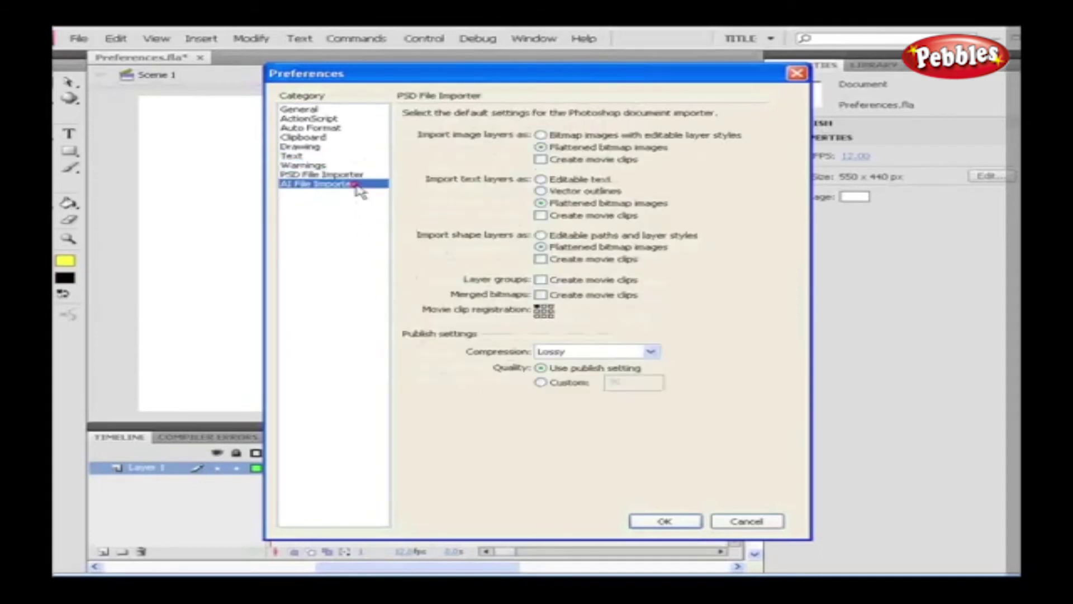
{"action": "left_click", "coordinate": [358, 176]}
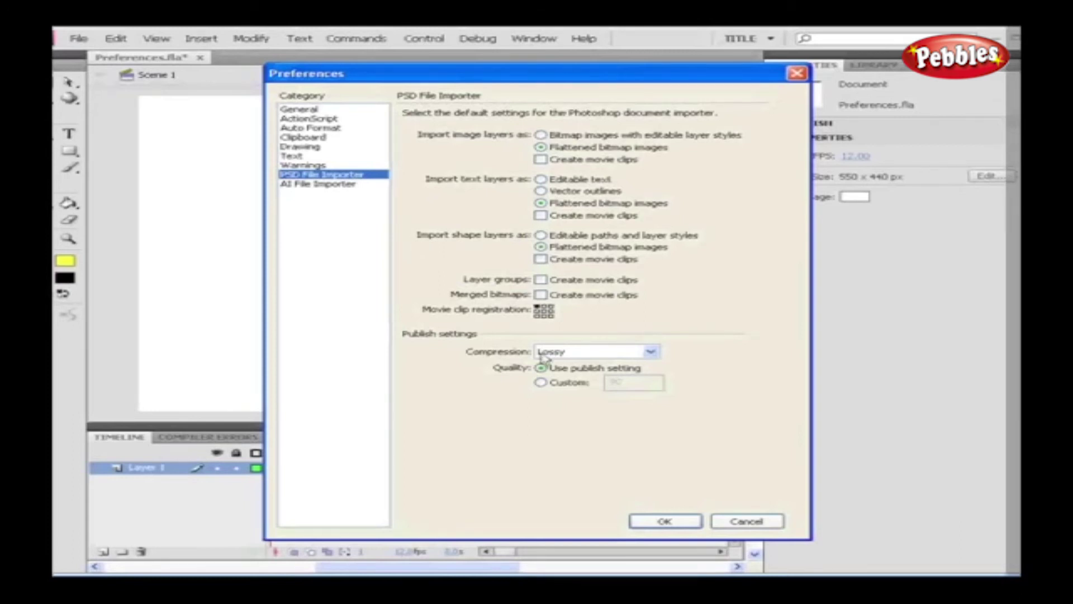
{"action": "left_click", "coordinate": [749, 521]}
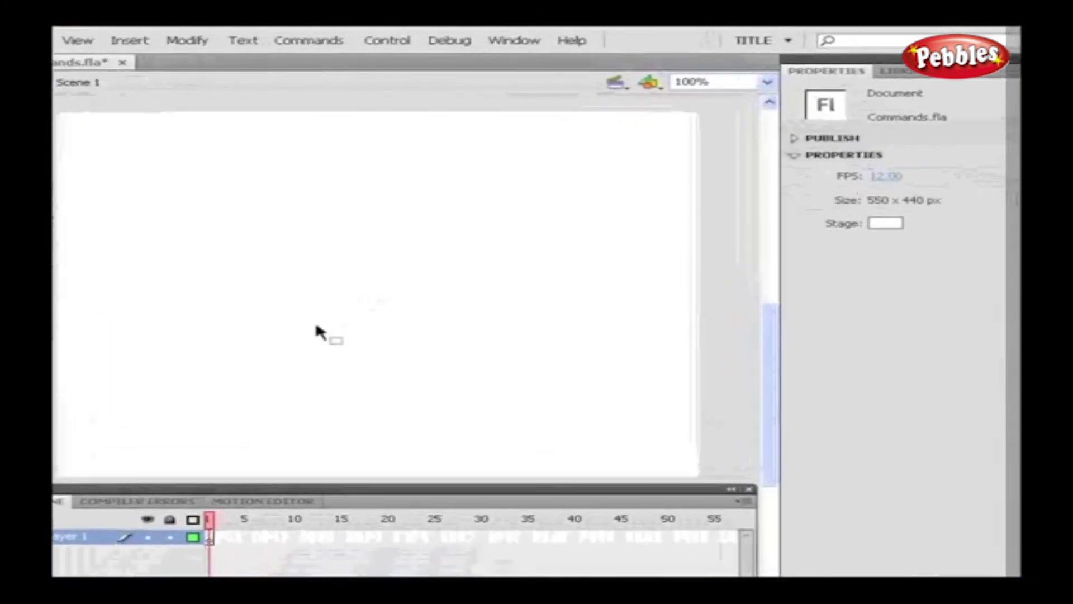
Step: Open the History panel from Window > Other Panels and enlarge it
{"action": "left_click", "coordinate": [511, 40]}
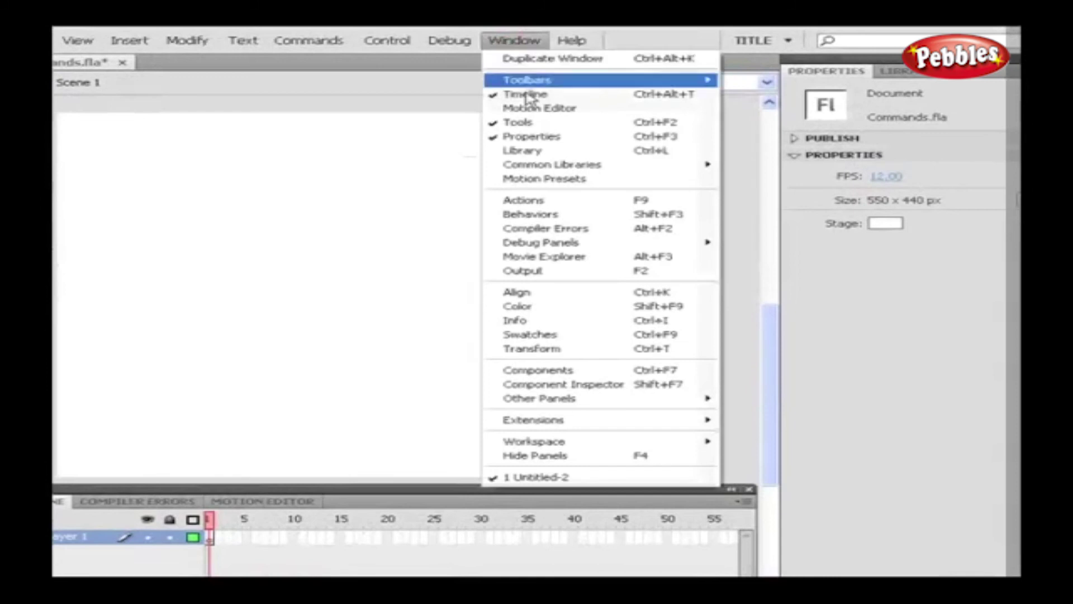
{"action": "mouse_move", "coordinate": [565, 400]}
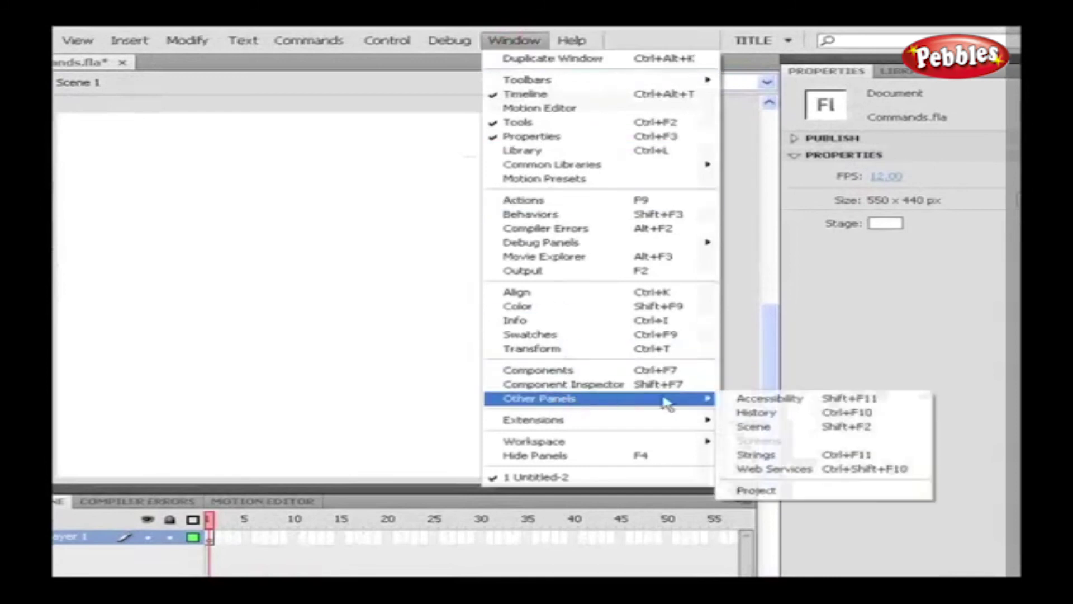
{"action": "left_click", "coordinate": [738, 413]}
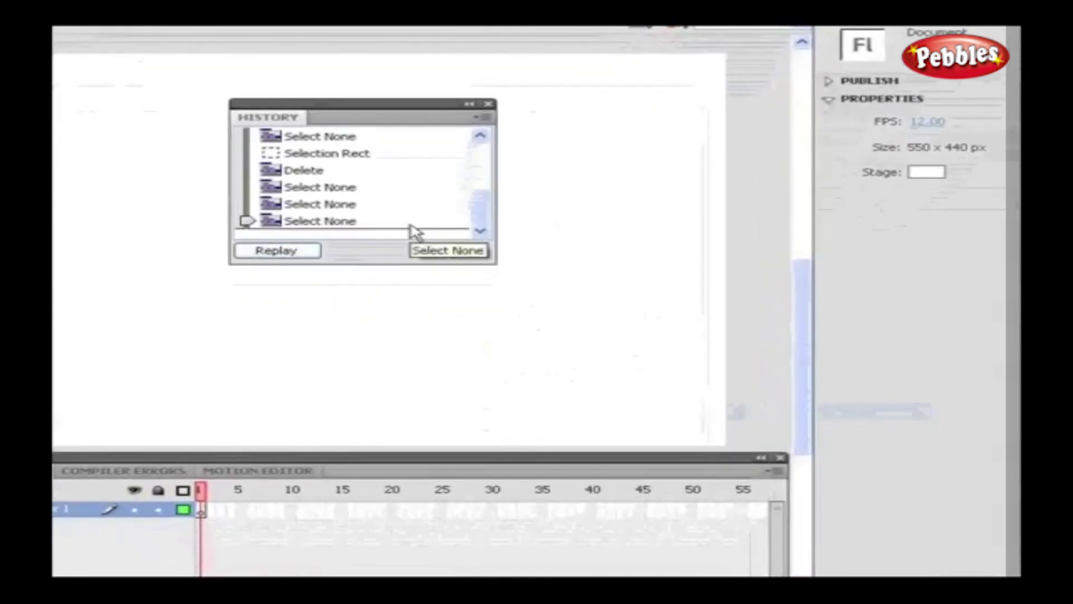
{"action": "left_click_drag", "start_coordinate": [496, 264], "coordinate": [627, 393]}
Step: Select the five History steps from Rectangle through Select None
{"action": "left_click", "coordinate": [366, 240]}
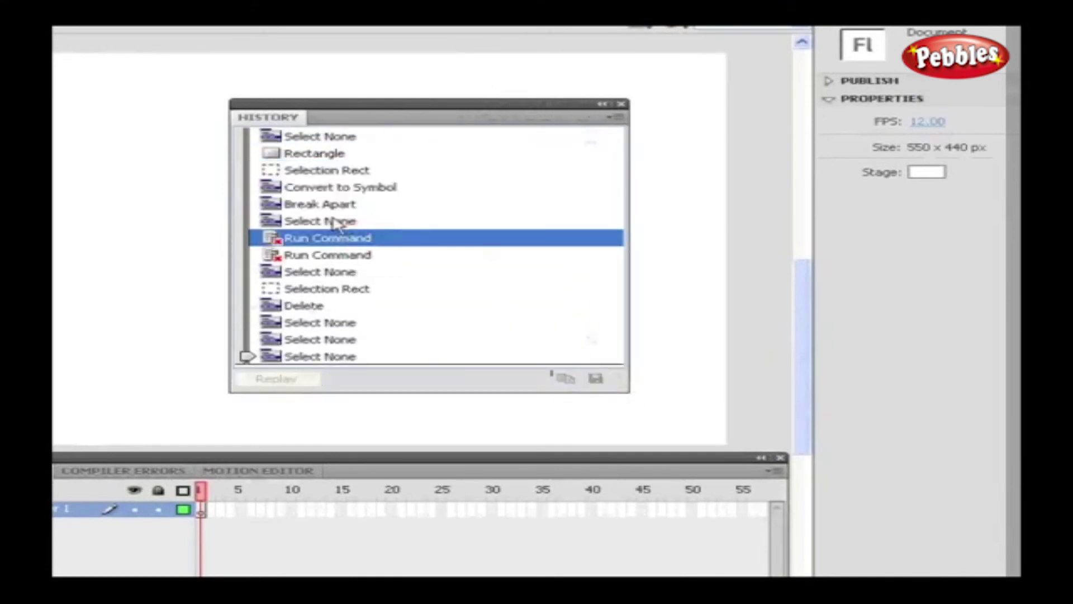
{"action": "left_click", "coordinate": [337, 220]}
{"action": "left_click_drag", "start_coordinate": [341, 218], "coordinate": [328, 163]}
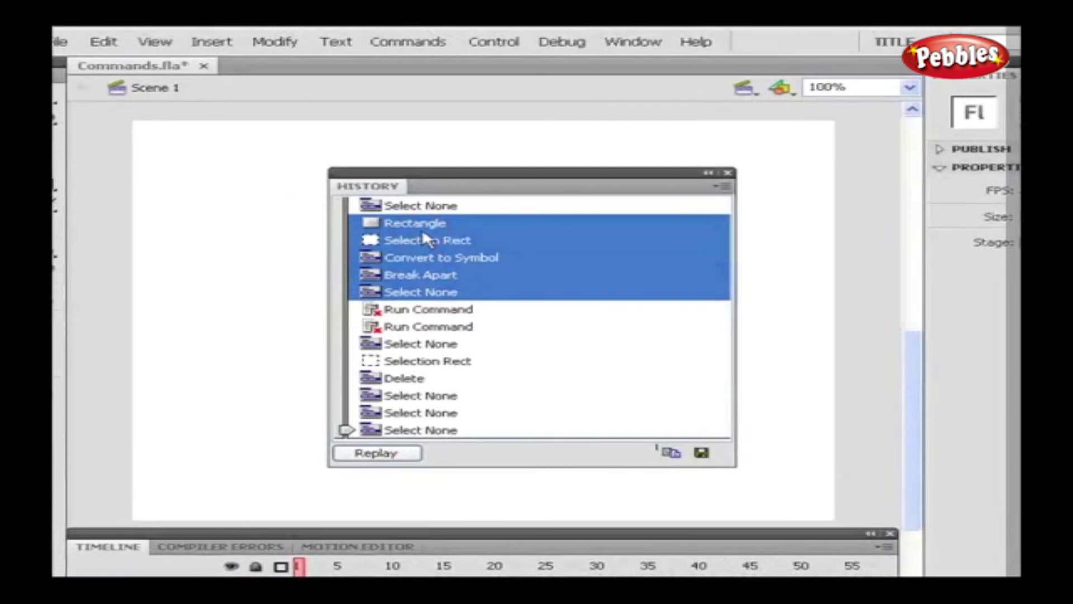
{"action": "left_click", "coordinate": [721, 186]}
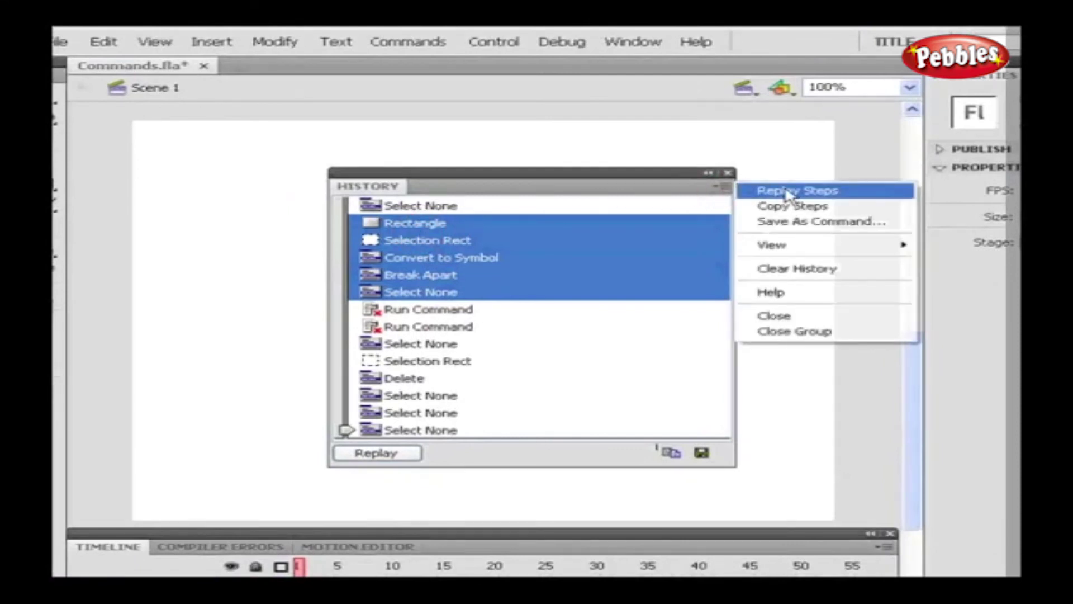
Step: Save the selected History steps as a command named 'test' and check the Commands menu
{"action": "left_click", "coordinate": [788, 222]}
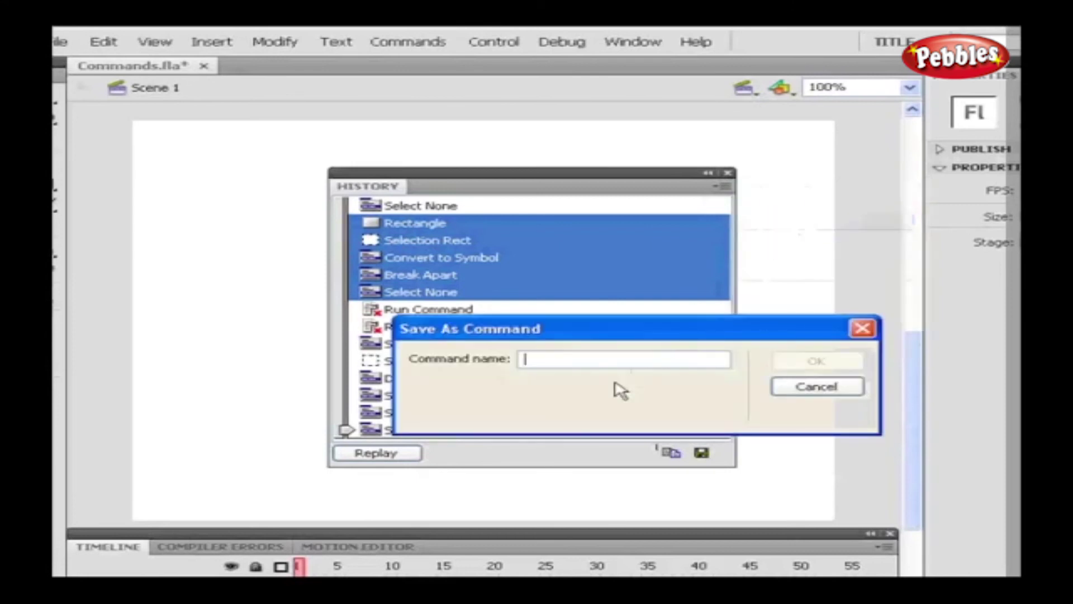
{"action": "type", "text": "test"}
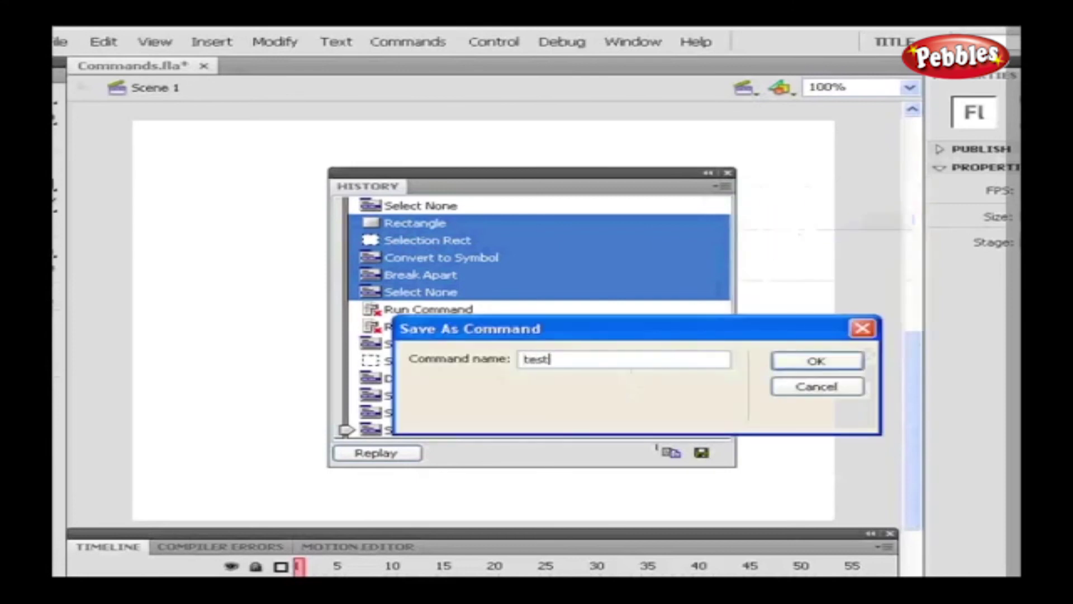
{"action": "left_click", "coordinate": [784, 362]}
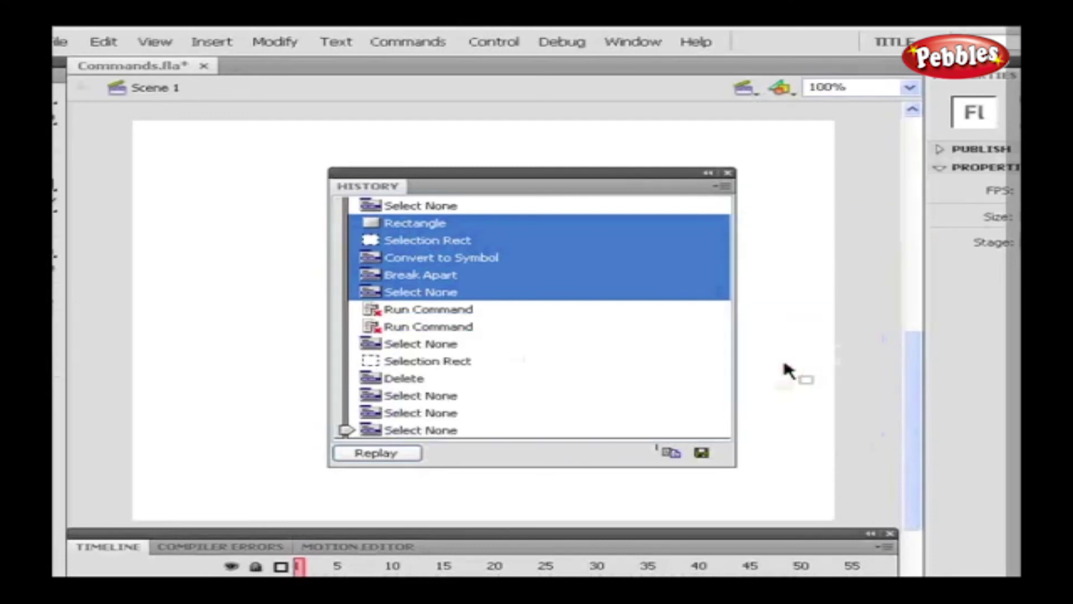
{"action": "left_click", "coordinate": [408, 41]}
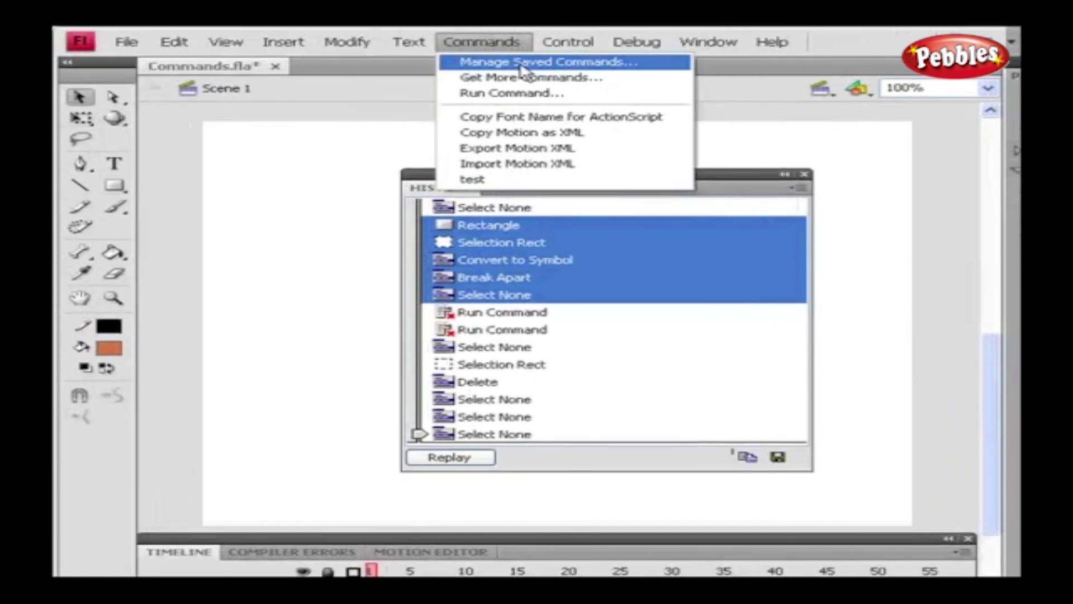
Step: Check that 'test' appears in Manage Saved Commands, then recheck the Commands menu and close it
{"action": "left_click", "coordinate": [520, 63]}
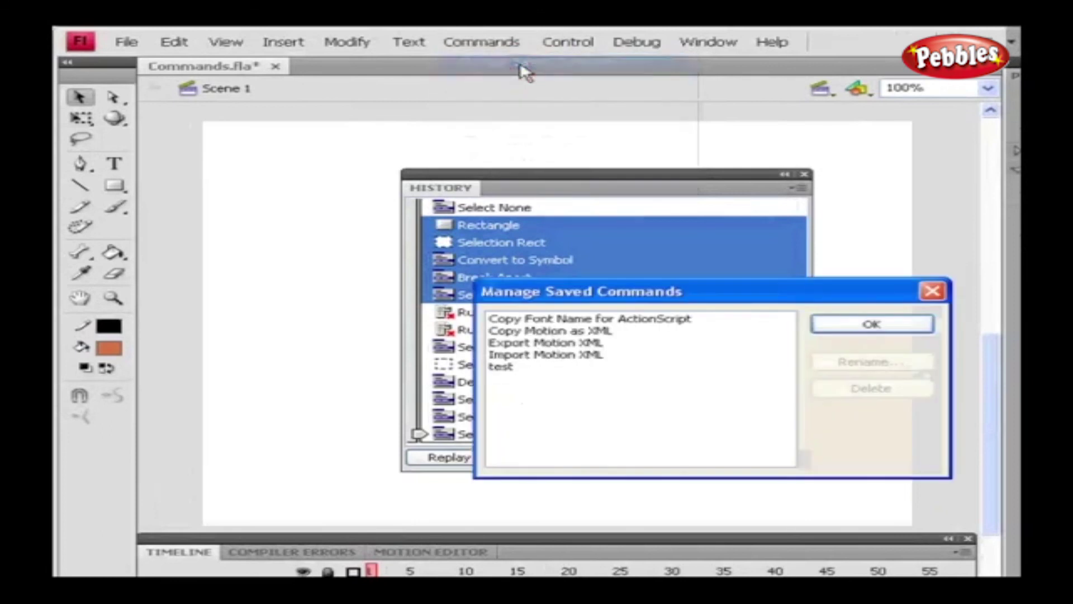
{"action": "left_click", "coordinate": [504, 367]}
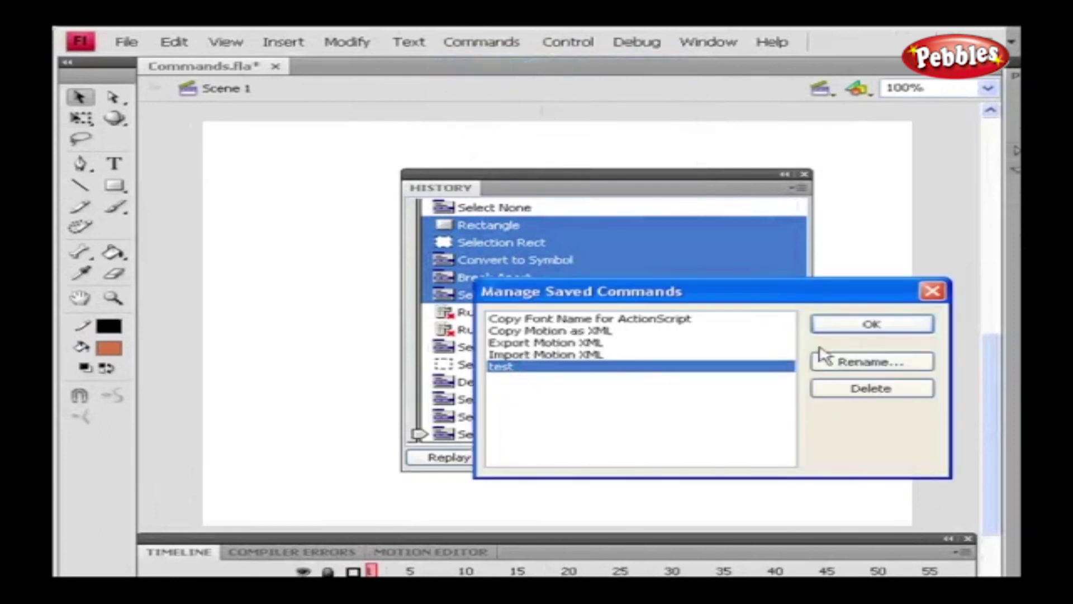
{"action": "left_click", "coordinate": [932, 291]}
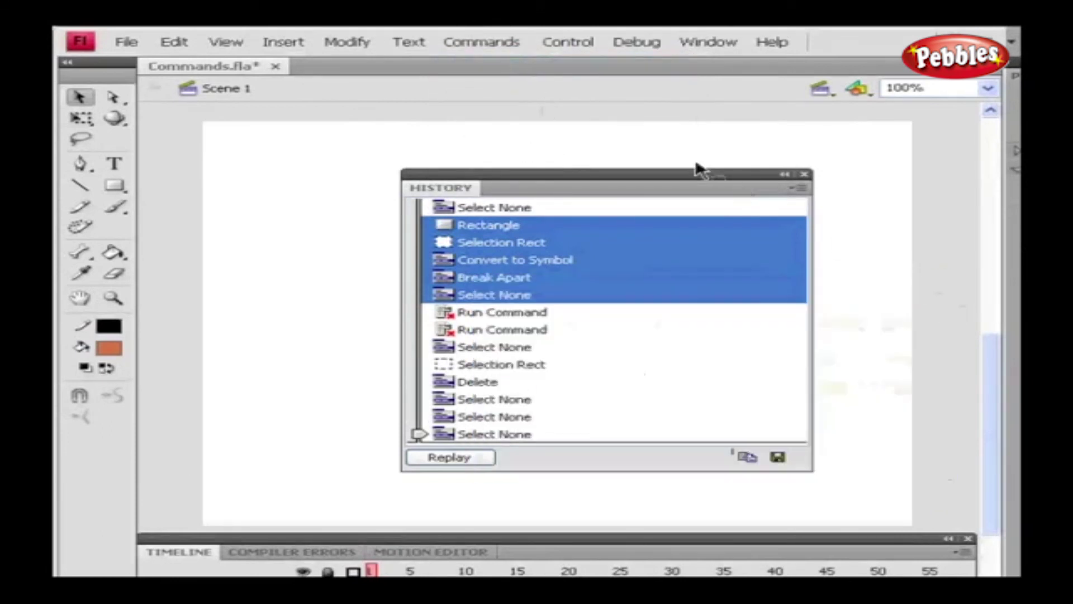
{"action": "left_click", "coordinate": [481, 42]}
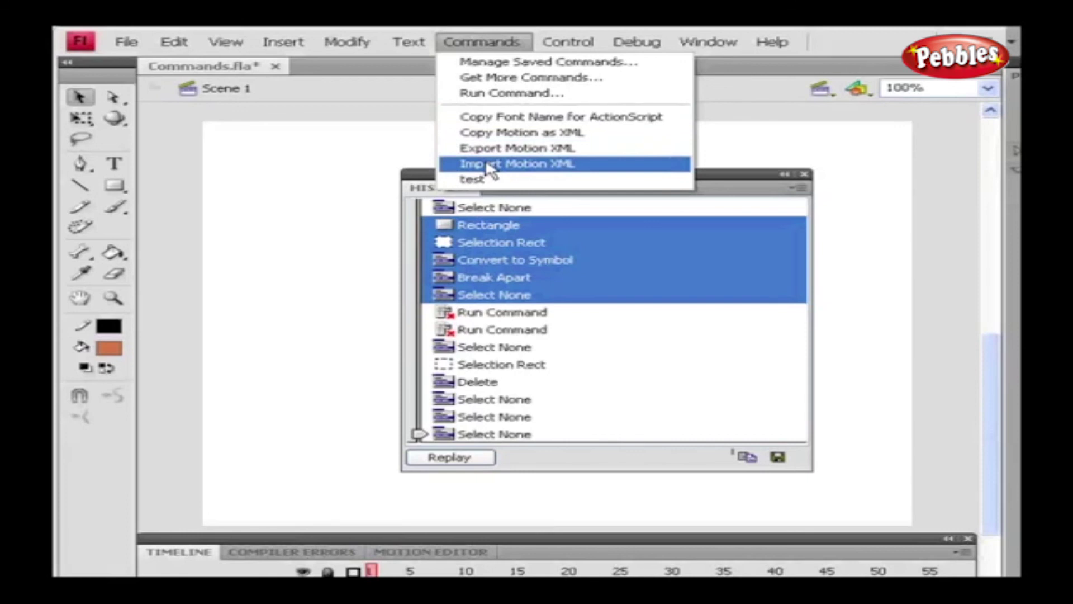
{"action": "left_click", "coordinate": [735, 161]}
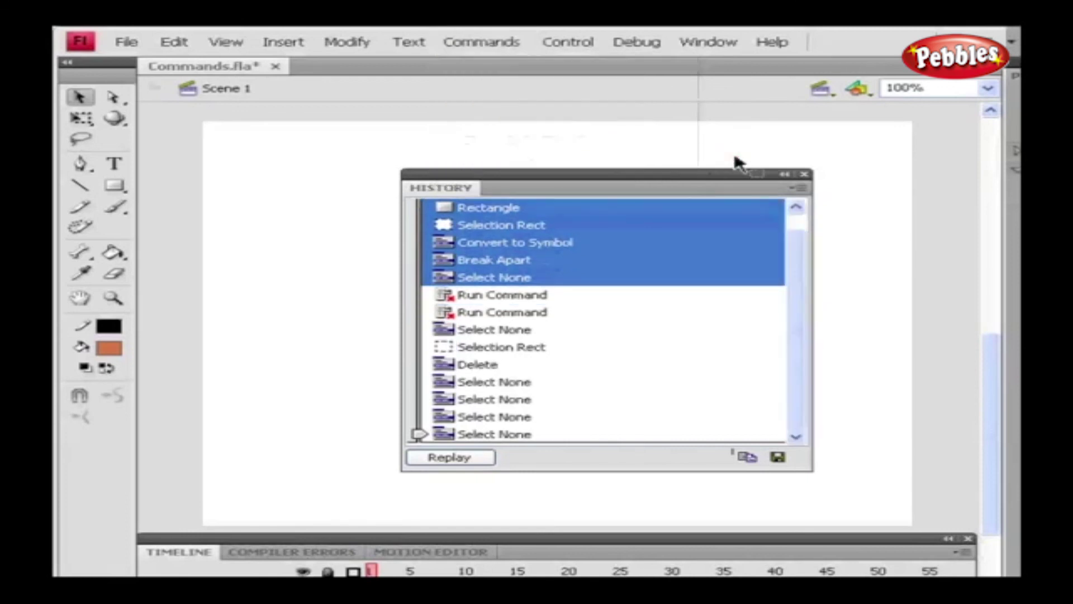